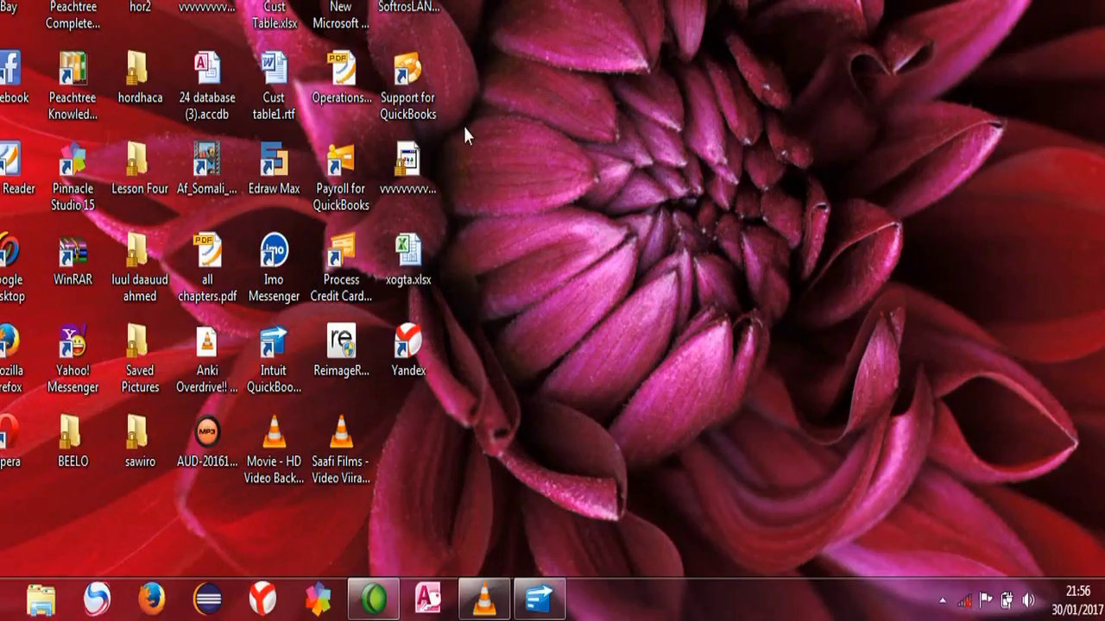
# - Restore the QuickBooks window on the al-fatxi general tradin 2 Home page
pyautogui.click(494, 130)
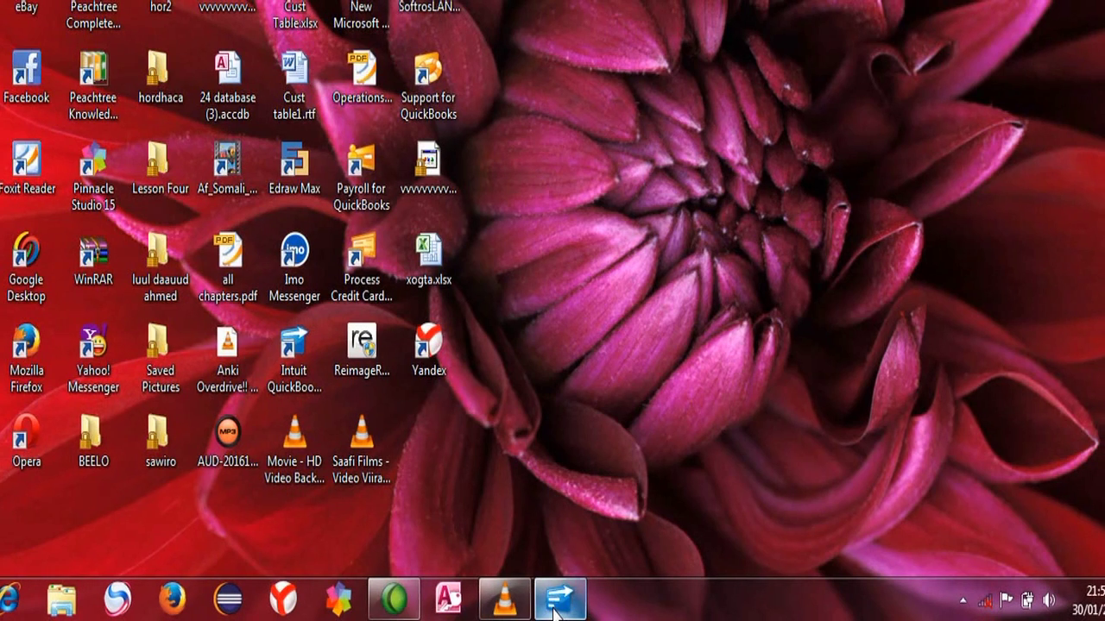
pyautogui.click(557, 605)
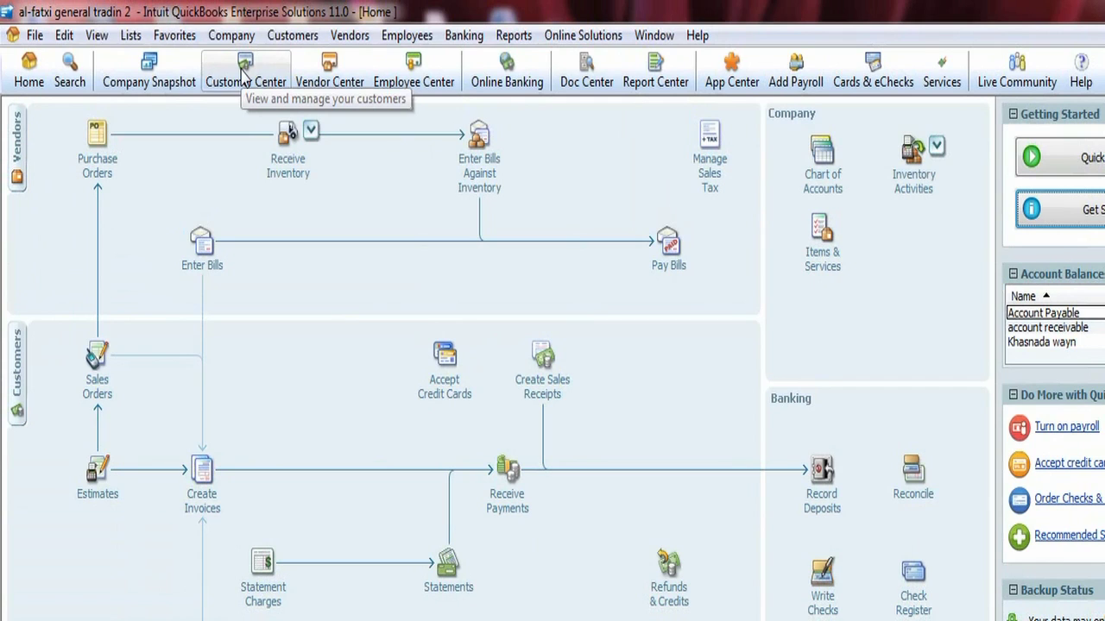
# - Display the Balance Sheet Standard report as of January 30, 2017, with total assets of 3,350.50
pyautogui.click(516, 37)
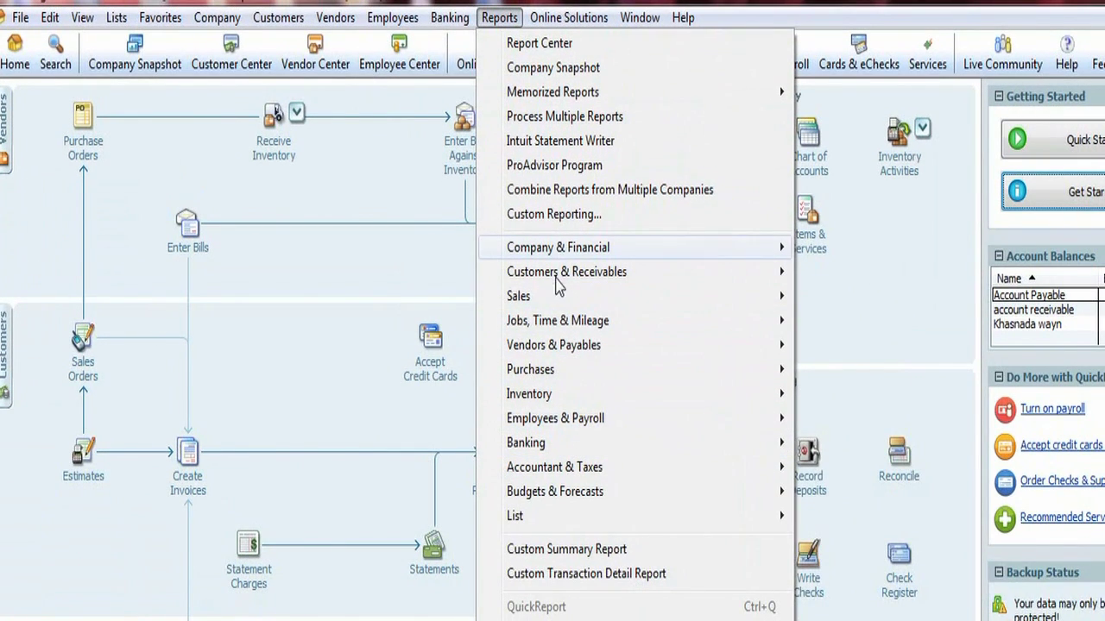
pyautogui.moveTo(566, 250)
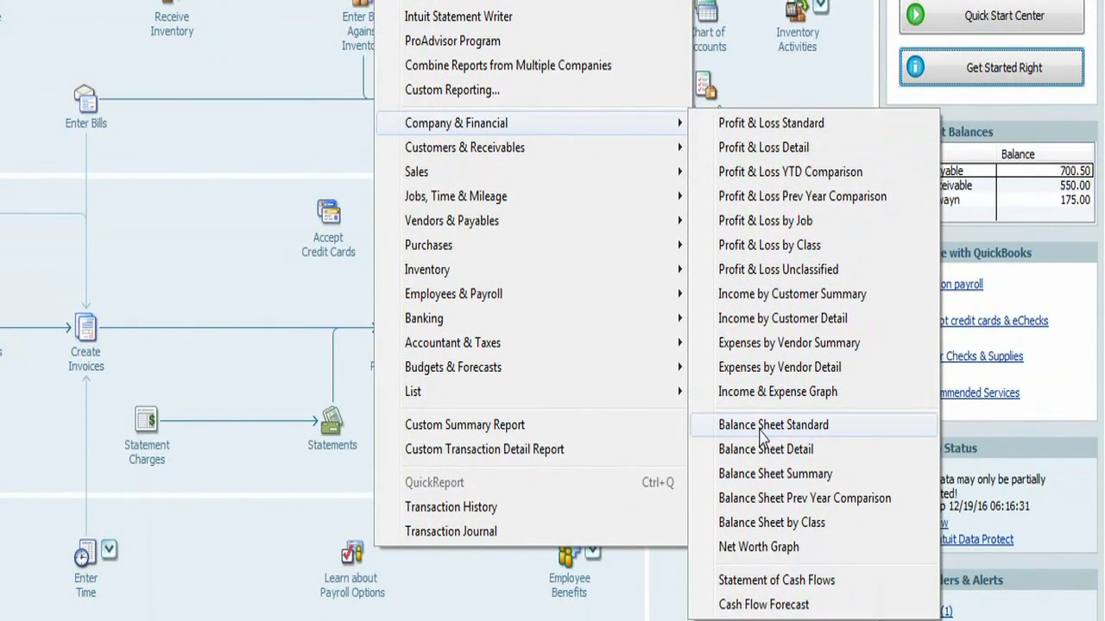
pyautogui.click(761, 431)
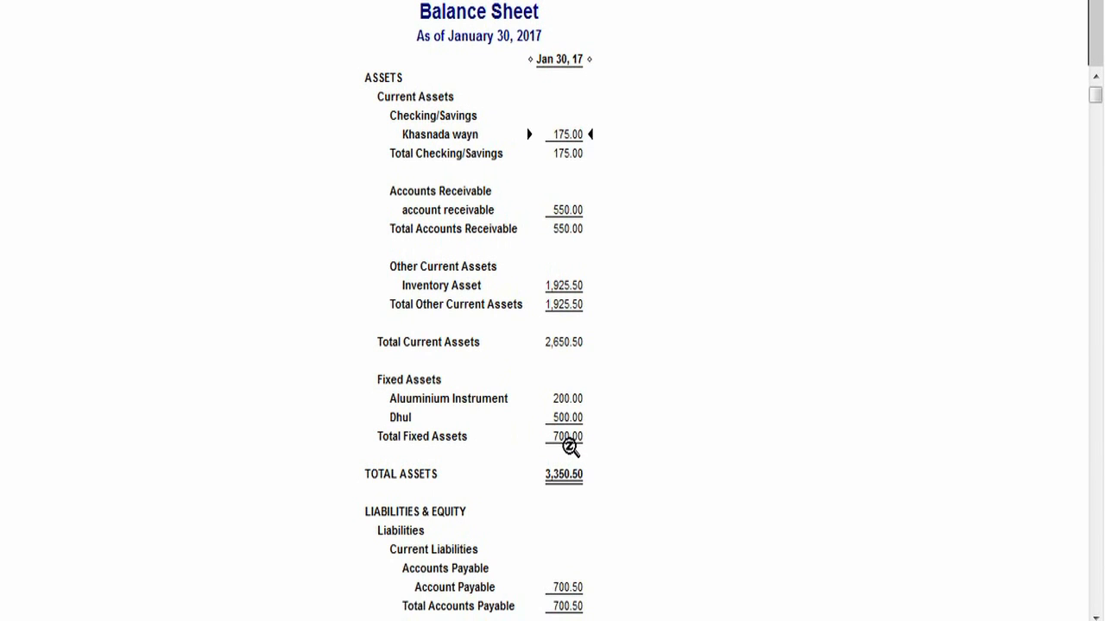
pyautogui.moveTo(1095, 96); pyautogui.dragTo(1096, 127)
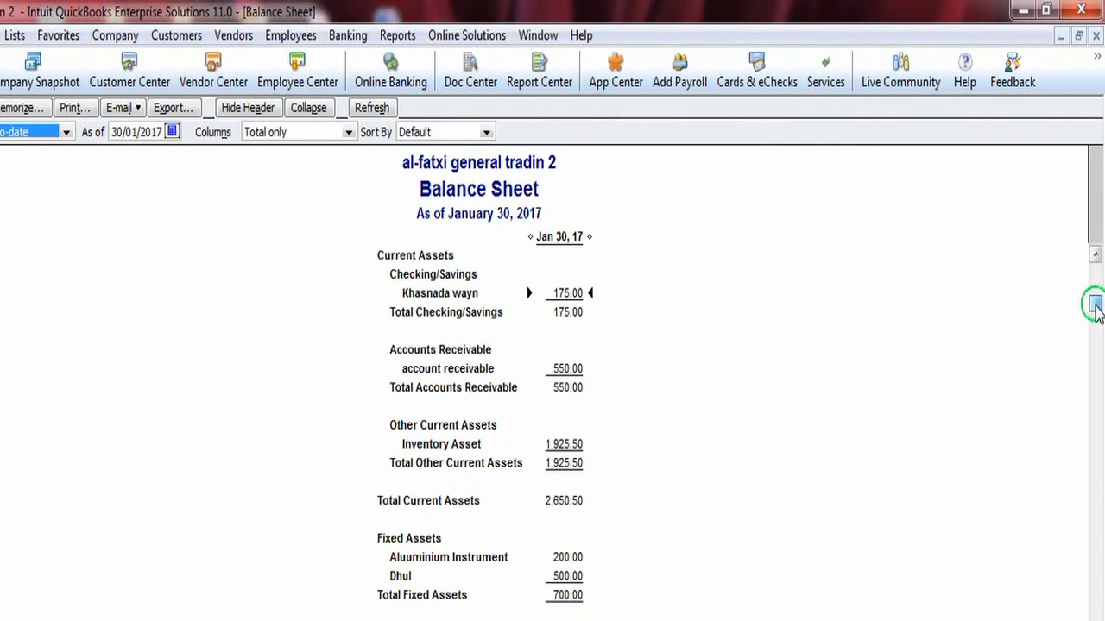
pyautogui.moveTo(1095, 304); pyautogui.dragTo(668, 441)
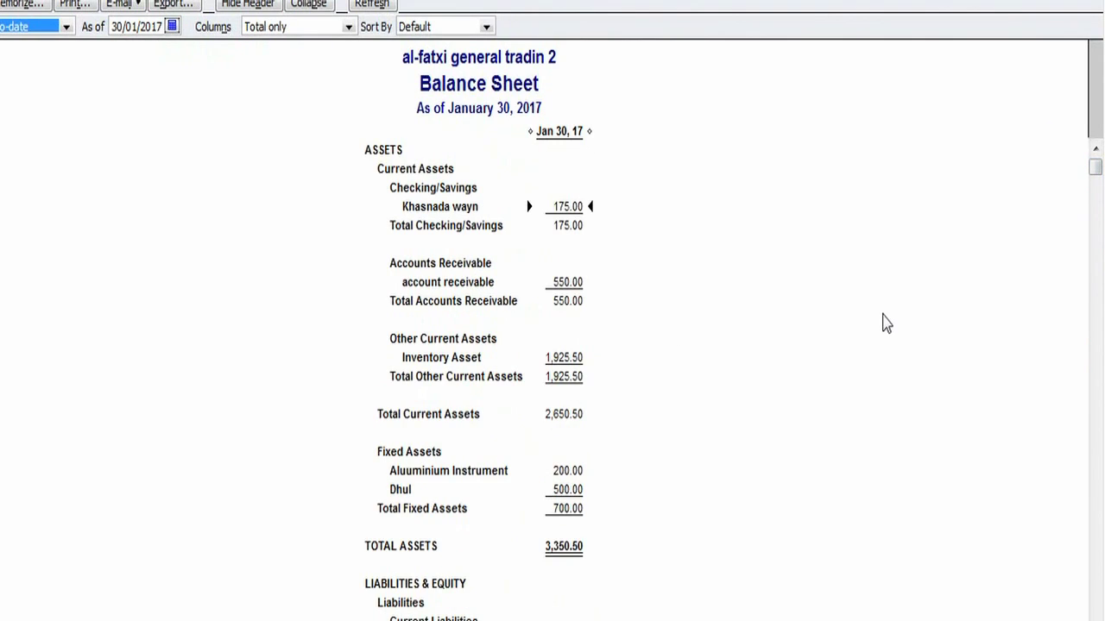
pyautogui.click(1095, 340)
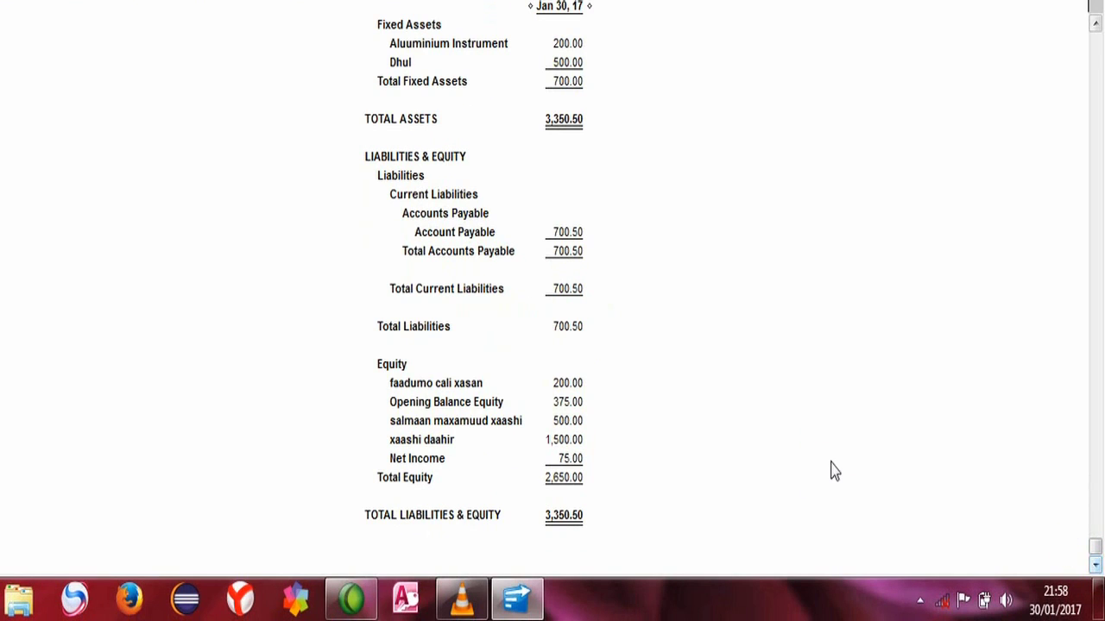
pyautogui.click(601, 537)
pyautogui.click(1096, 24)
pyautogui.click(1096, 256)
pyautogui.click(1096, 255)
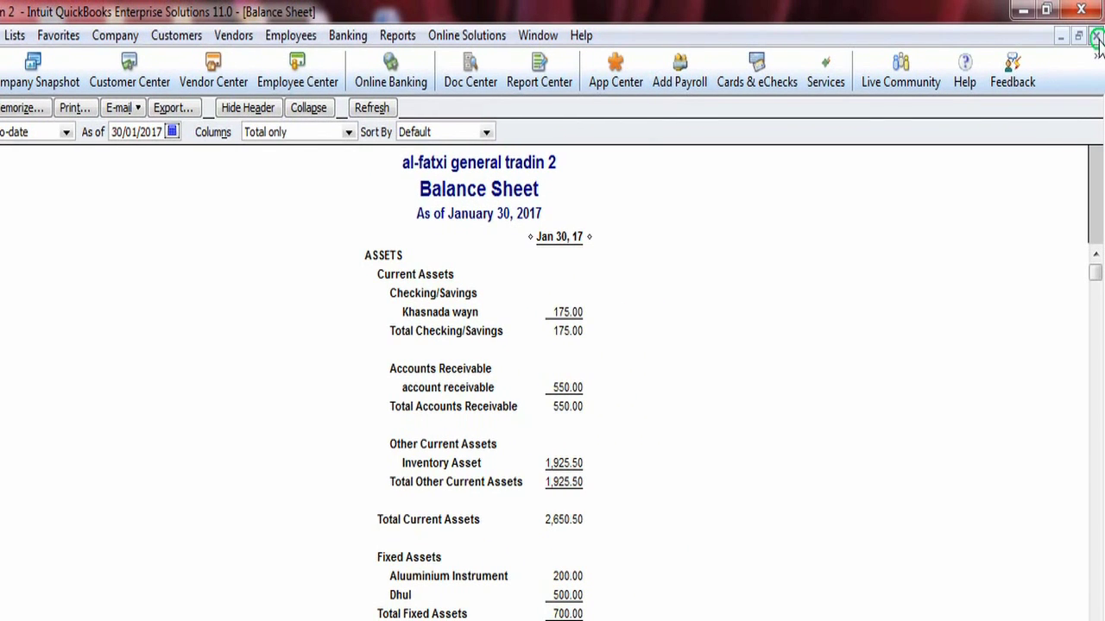
# - Close the Balance Sheet report and start a new sales receipt
pyautogui.click(1097, 39)
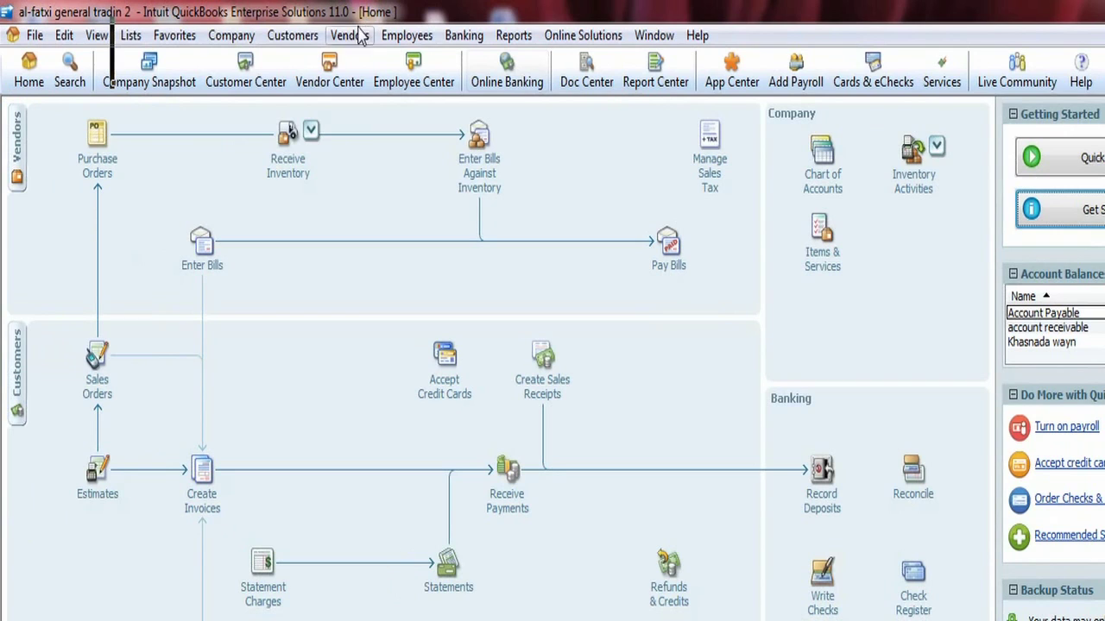
pyautogui.click(293, 36)
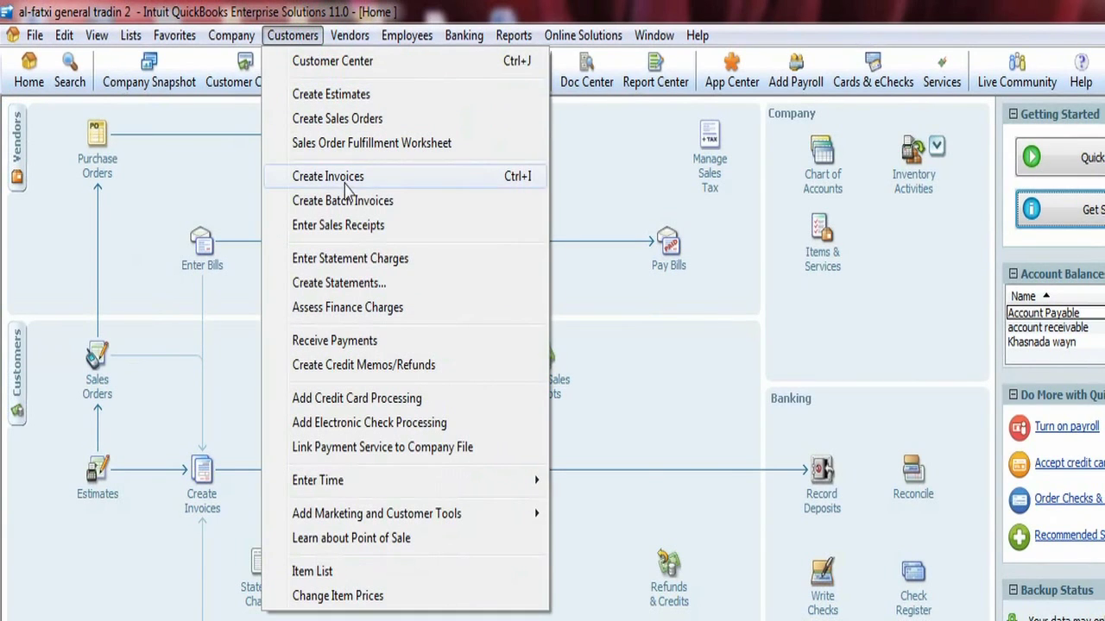
pyautogui.click(351, 236)
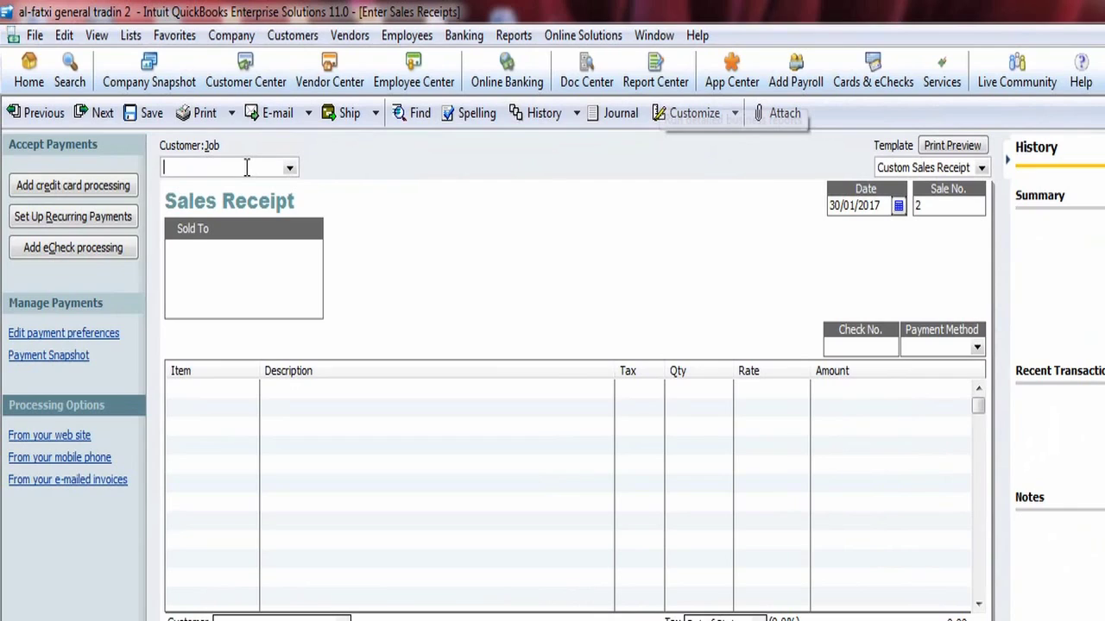
# - Enter the new customer's full name as buyer and quick-add them to the customer list
pyautogui.write('D')
pyautogui.press('BackSpace')
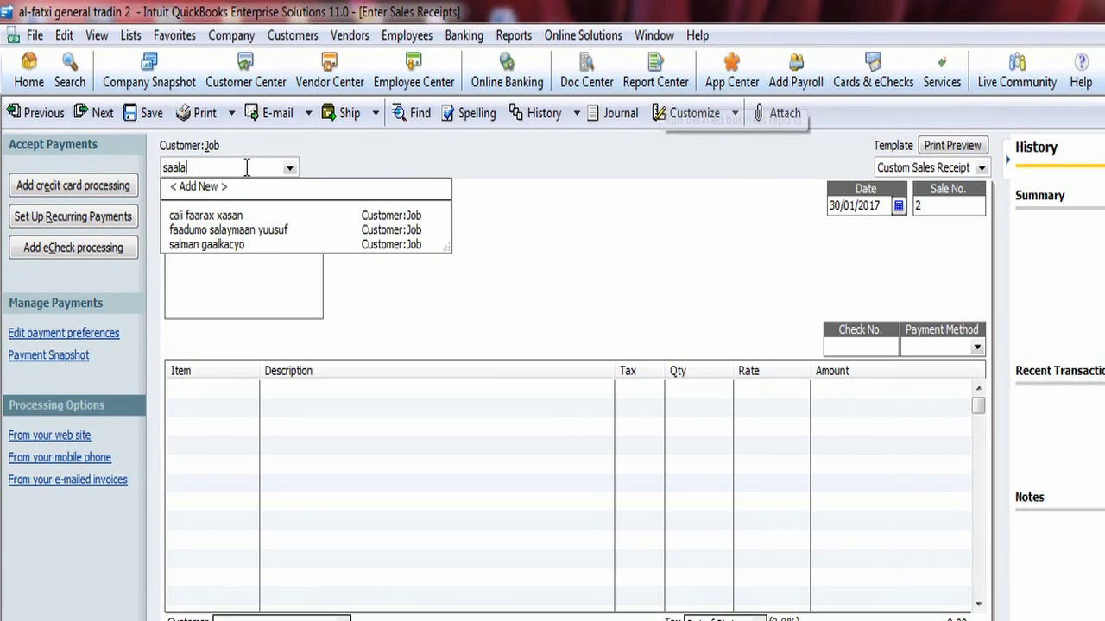
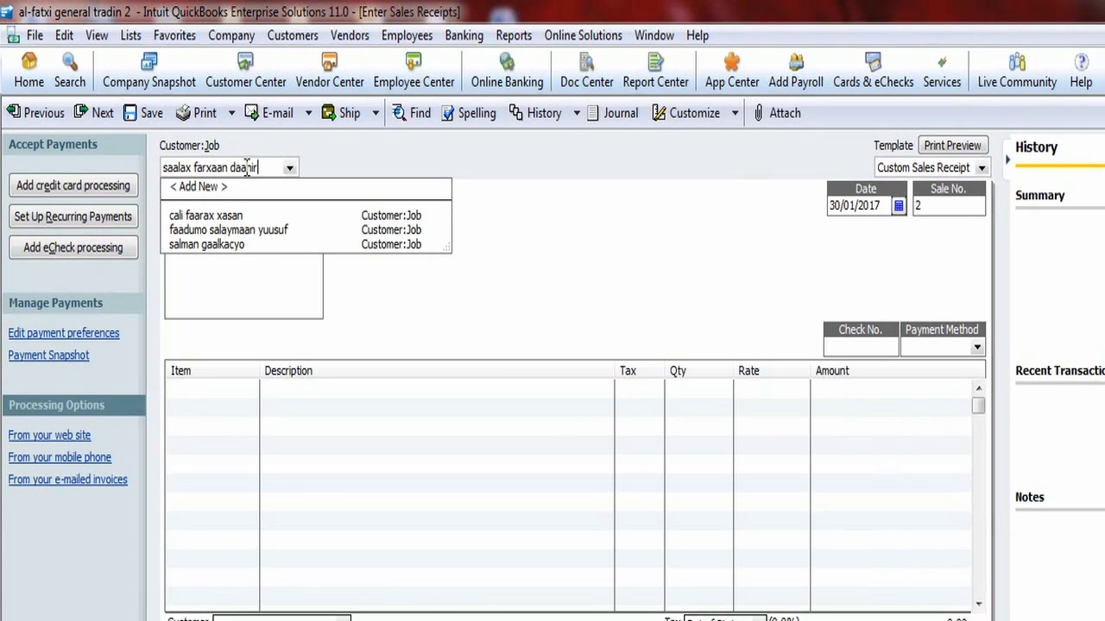
pyautogui.press('Tab')
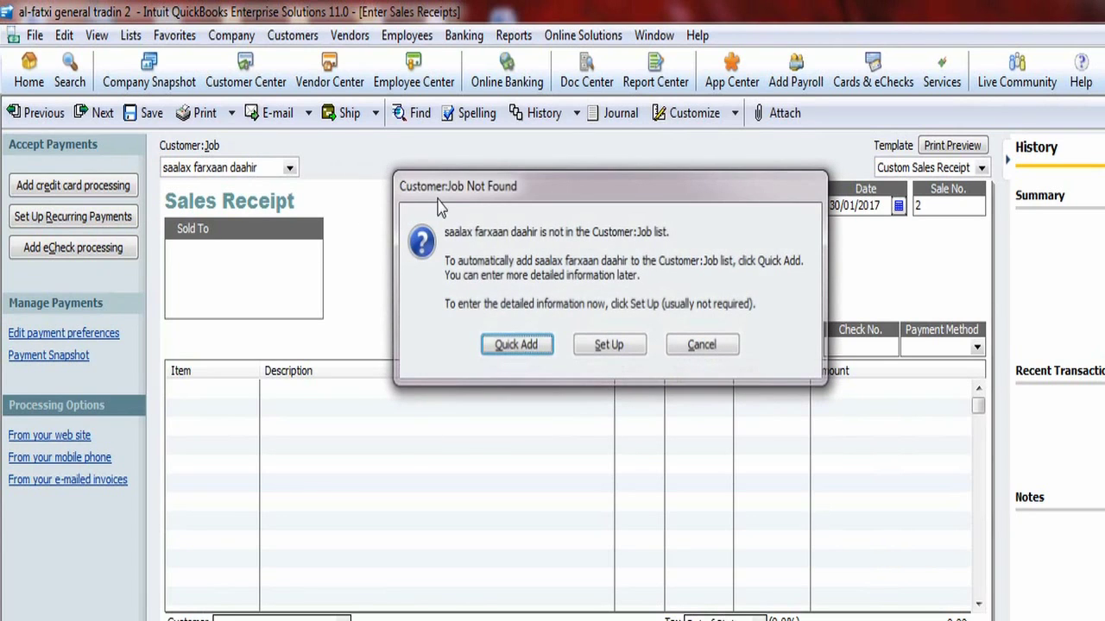
pyautogui.click(519, 353)
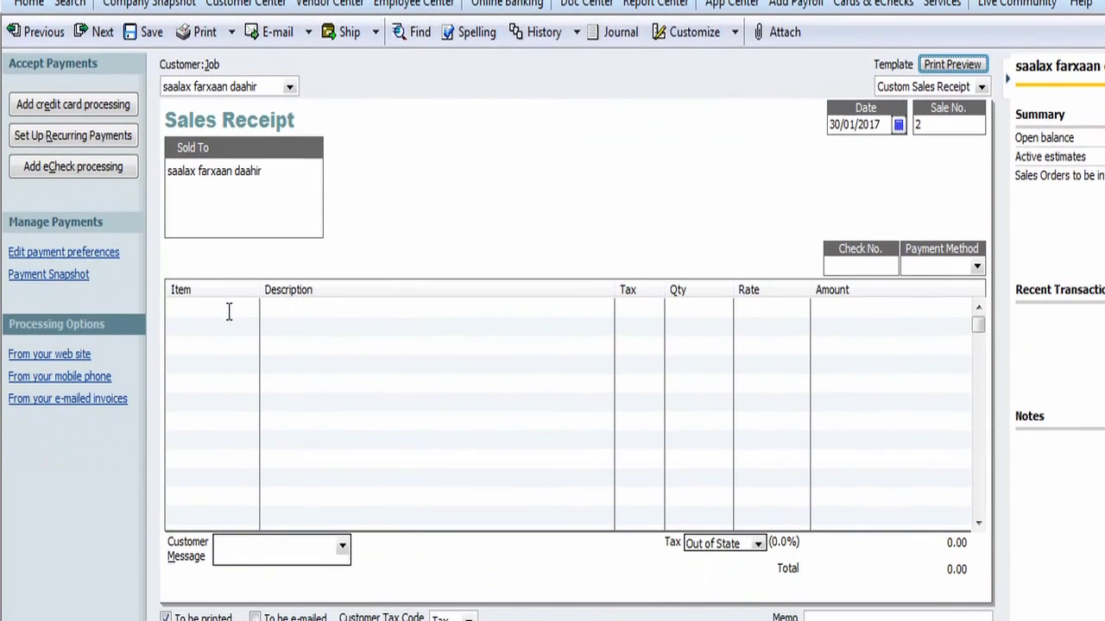
# - Add a receipt line of 3 Bur Cumaan ah at 50.00 each, totalling 150.00
pyautogui.click(229, 391)
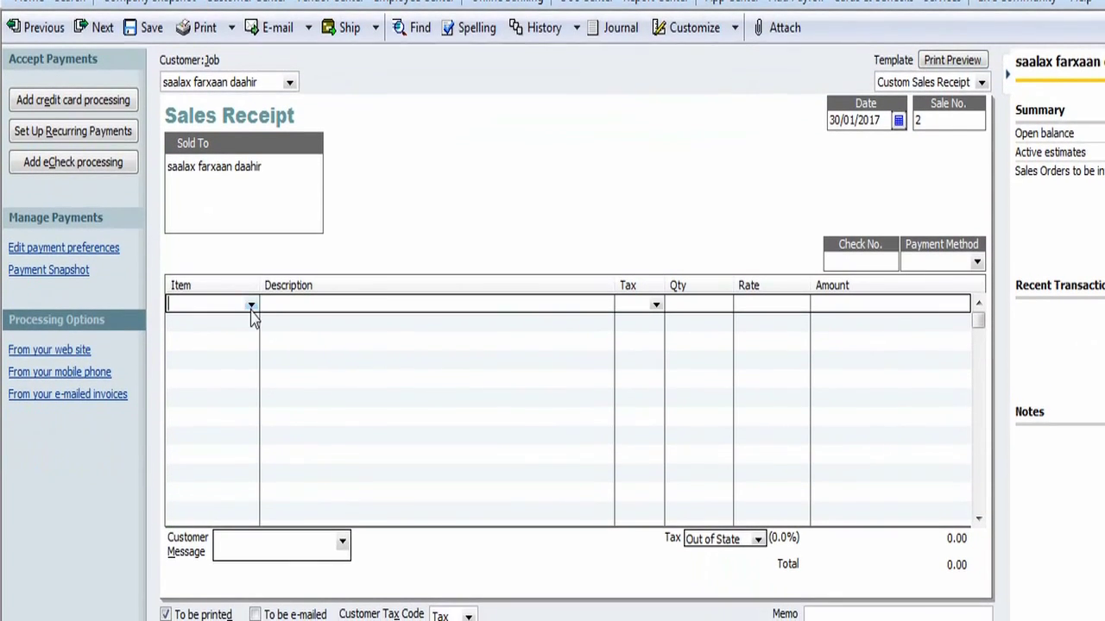
pyautogui.click(252, 309)
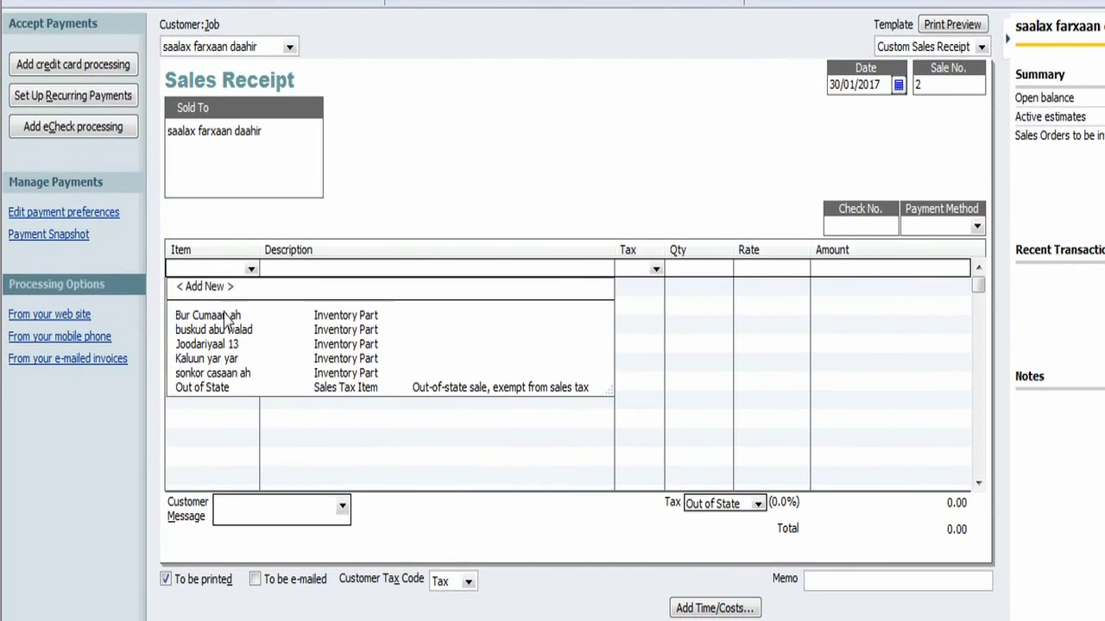
pyautogui.click(224, 262)
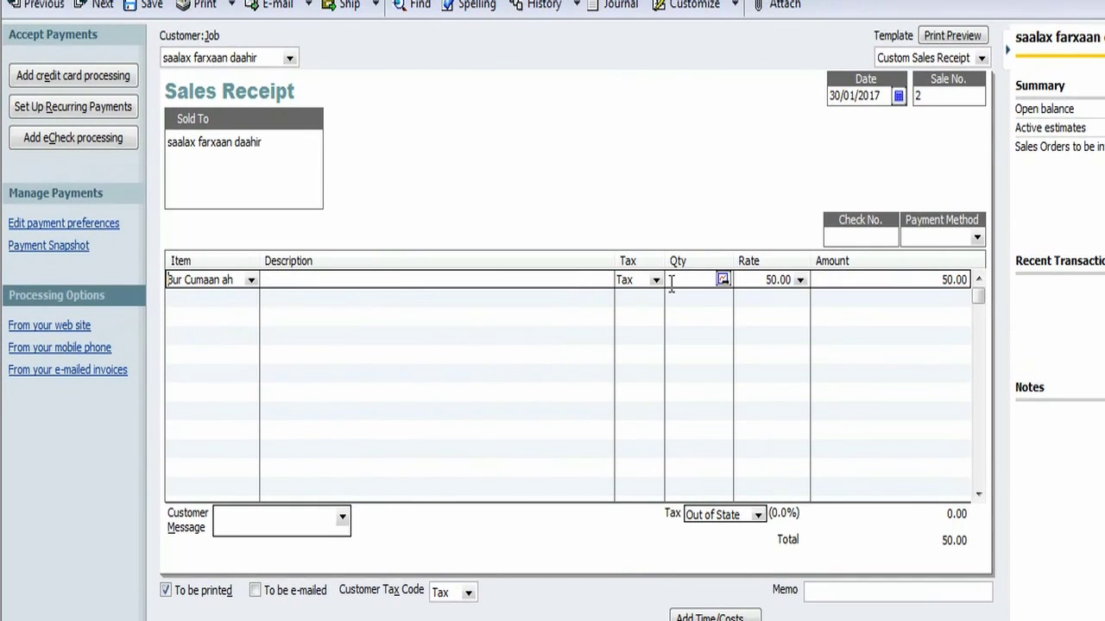
pyautogui.click(688, 269)
pyautogui.write('3')
pyautogui.press('Tab')
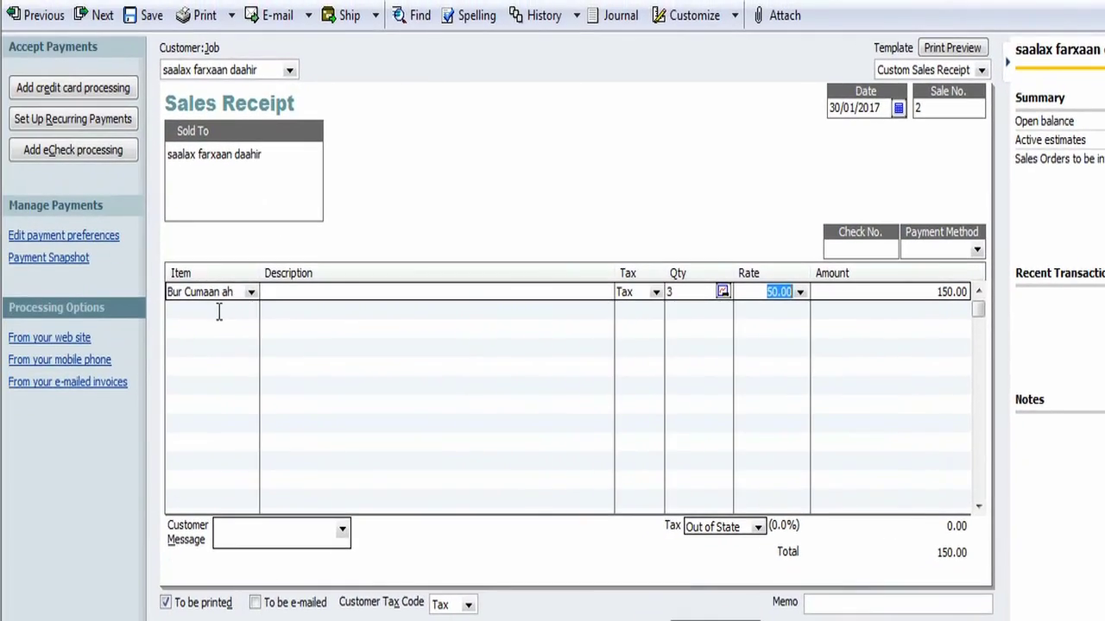
pyautogui.click(162, 306)
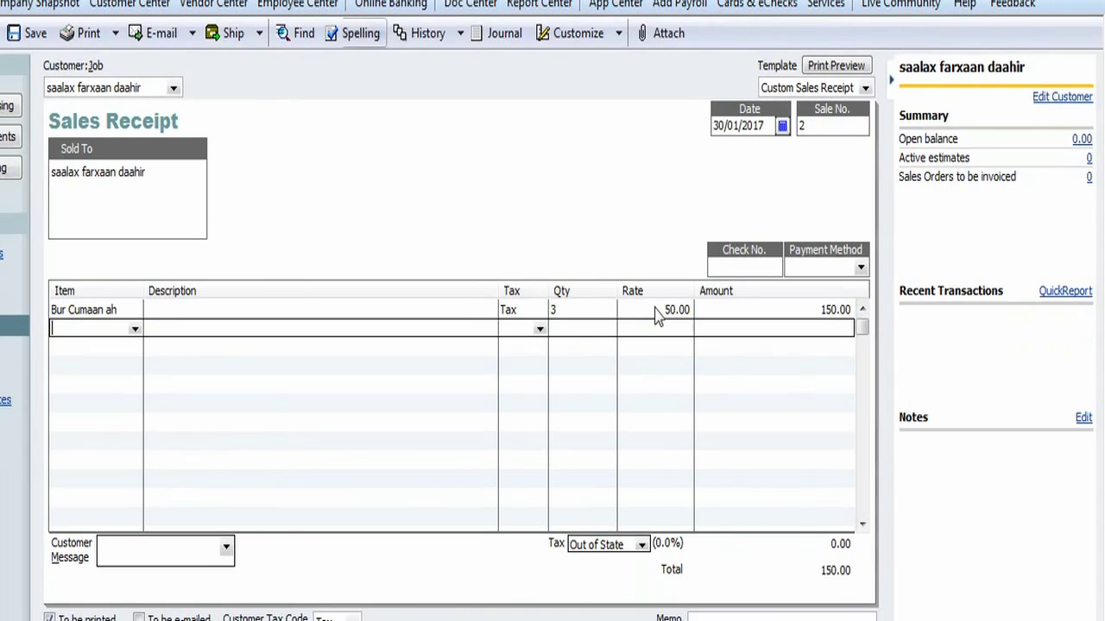
# - Change the Bur Cumaan ah rate to 55.00 and turn off the Price Levels message
pyautogui.moveTo(658, 310); pyautogui.dragTo(706, 313)
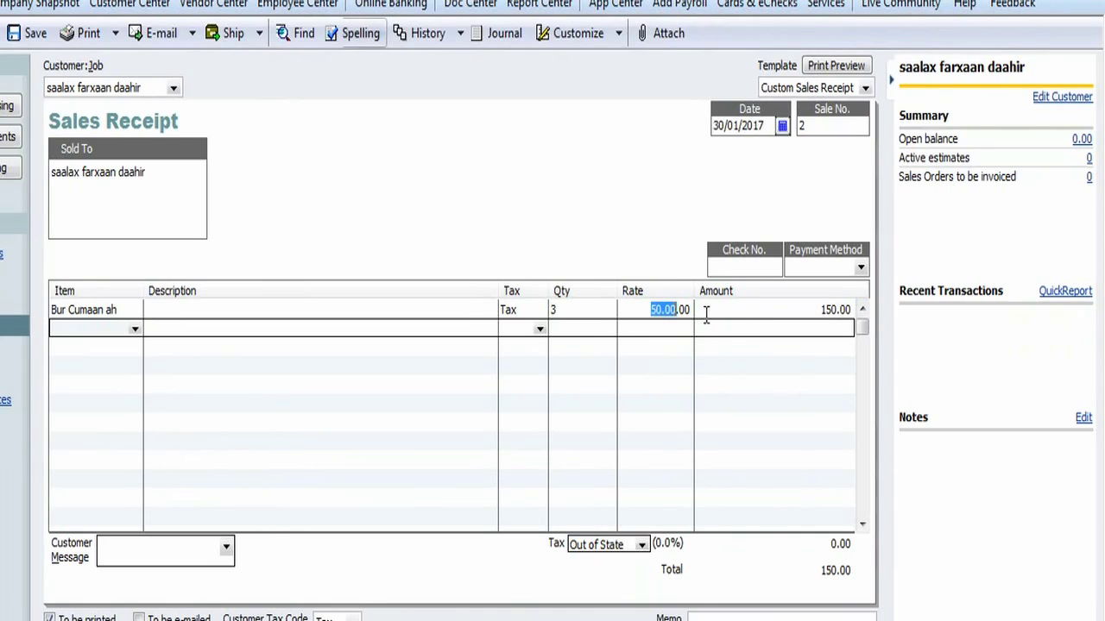
pyautogui.write('55')
pyautogui.click(727, 311)
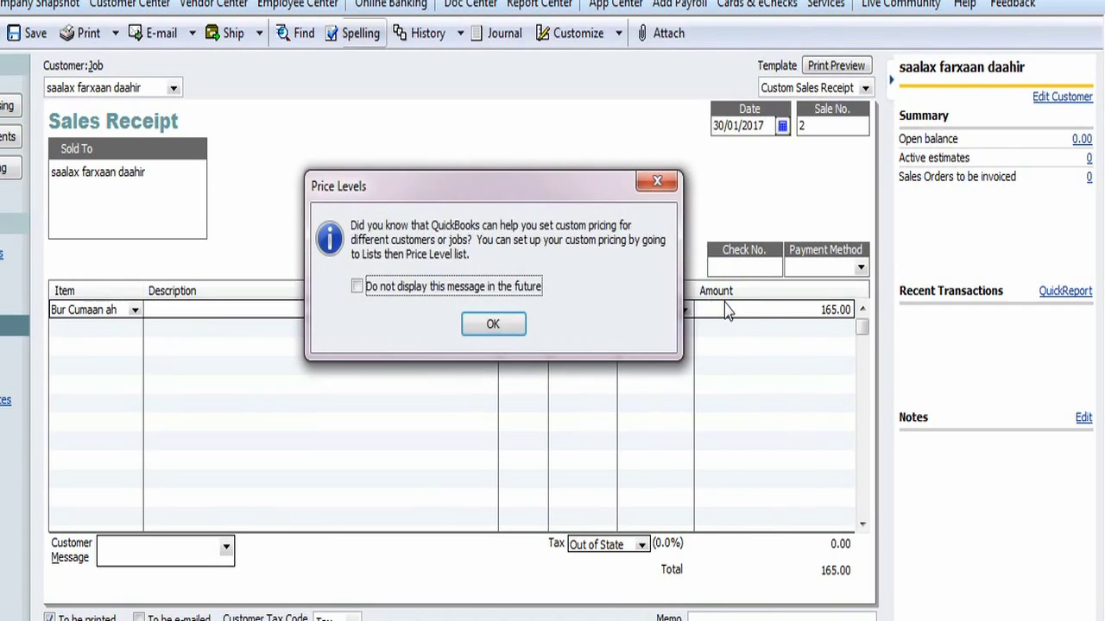
pyautogui.click(420, 286)
pyautogui.click(493, 325)
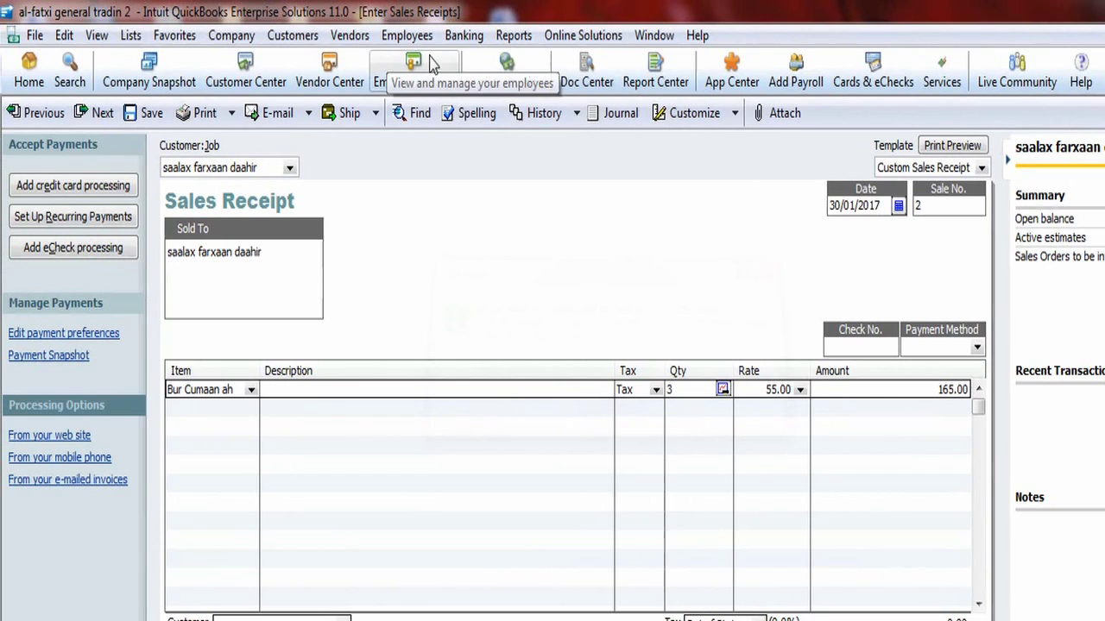
# - Reopen the Balance Sheet Standard as of January 30, 2017, with checking/savings still at 175.00
pyautogui.click(511, 38)
pyautogui.moveTo(602, 274)
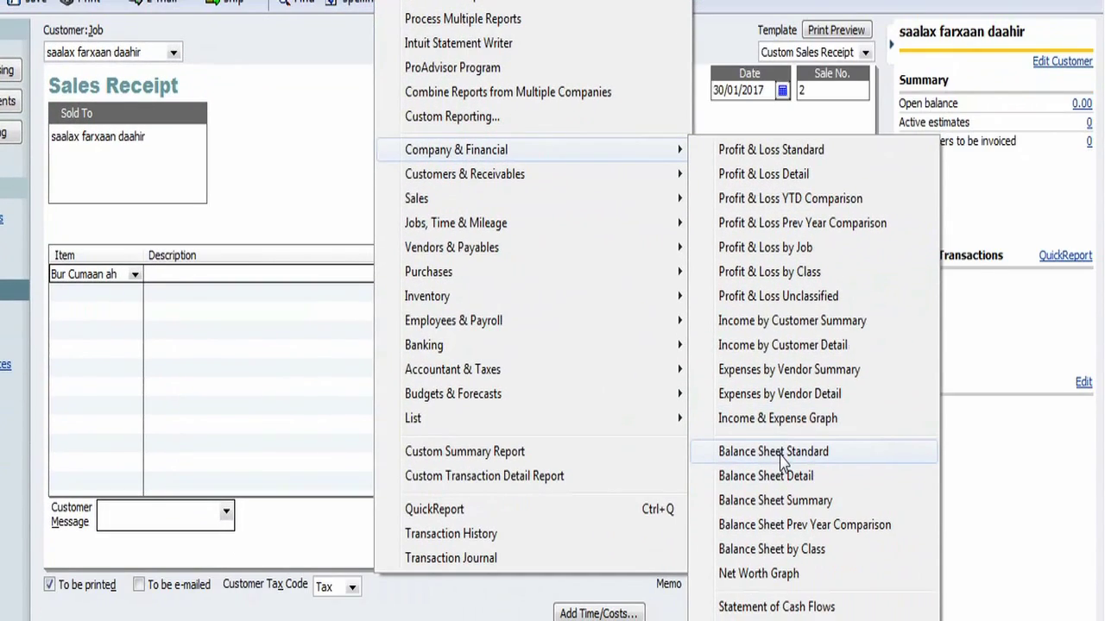
pyautogui.click(781, 453)
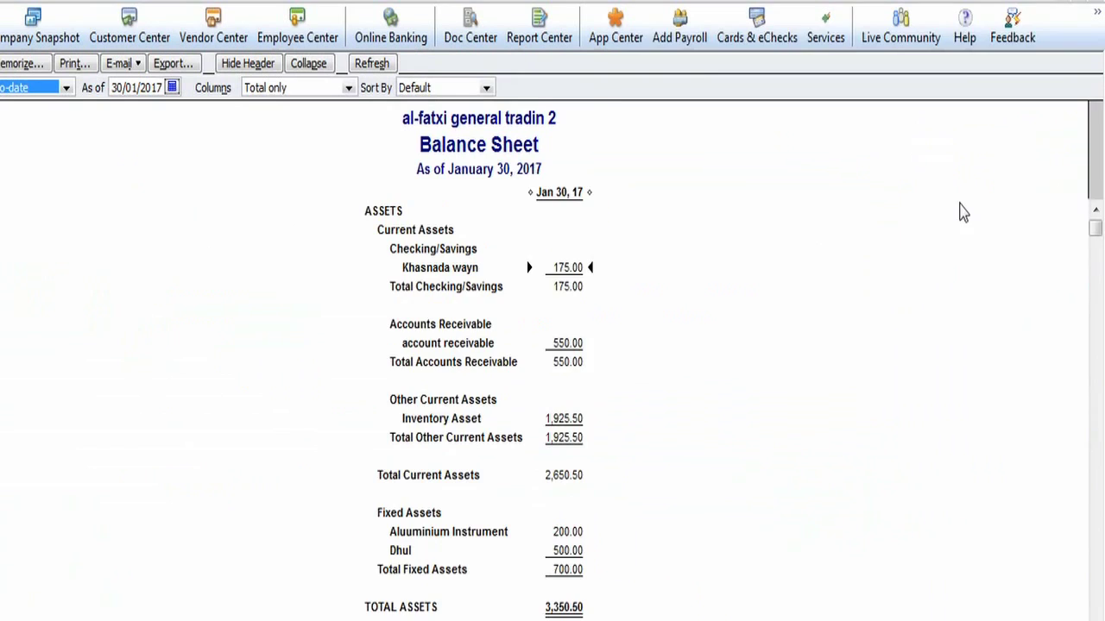
pyautogui.moveTo(1095, 239); pyautogui.dragTo(1098, 267)
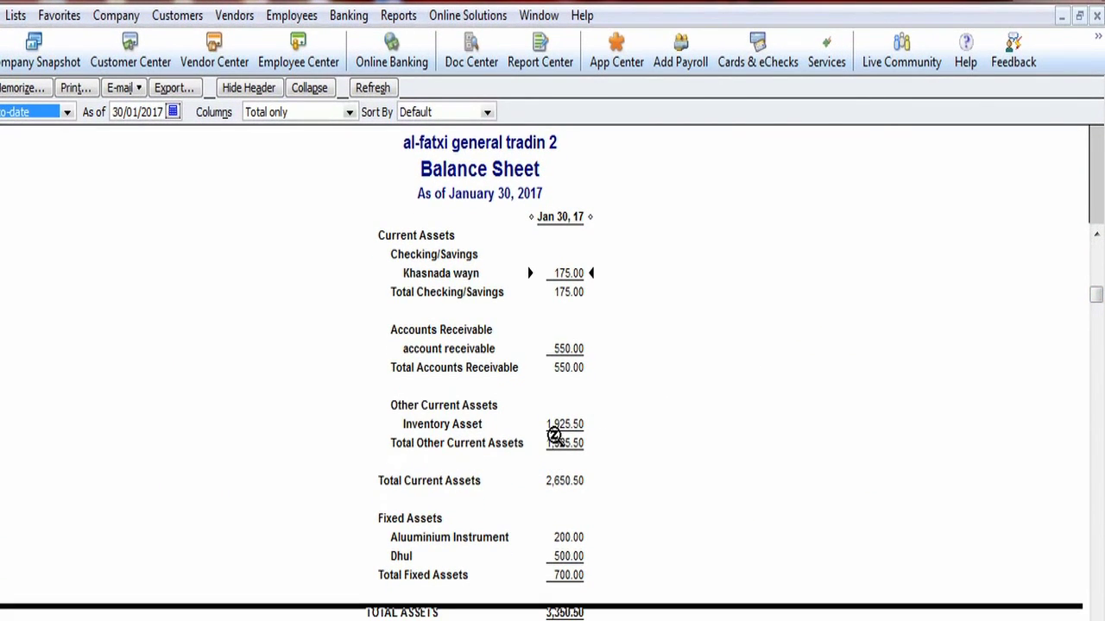
pyautogui.moveTo(1094, 295); pyautogui.dragTo(1095, 378)
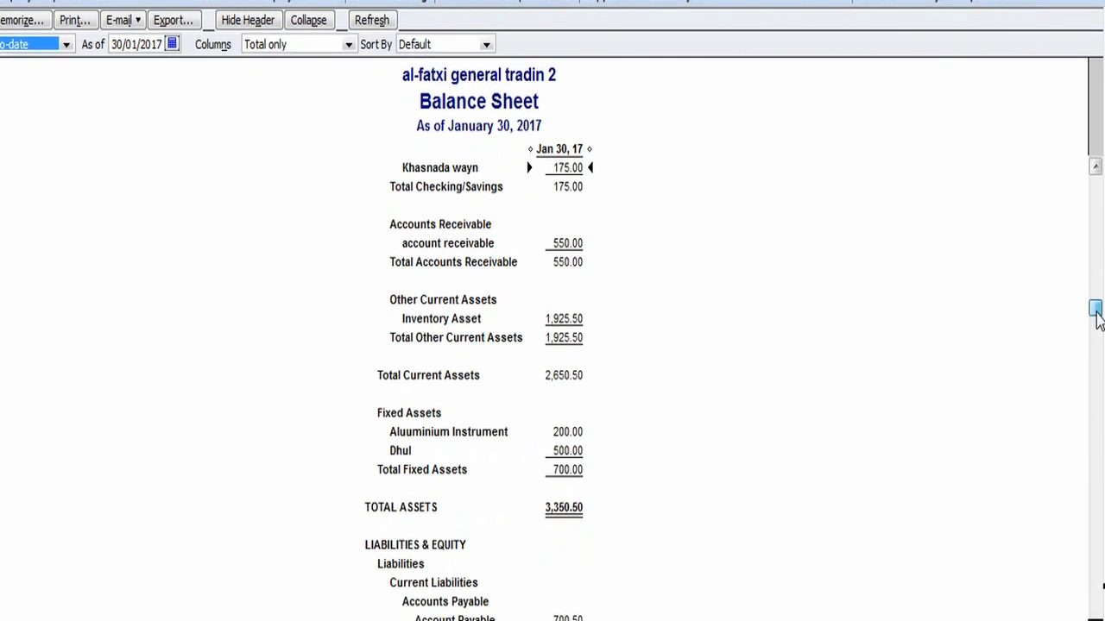
pyautogui.moveTo(1096, 310); pyautogui.dragTo(1097, 370)
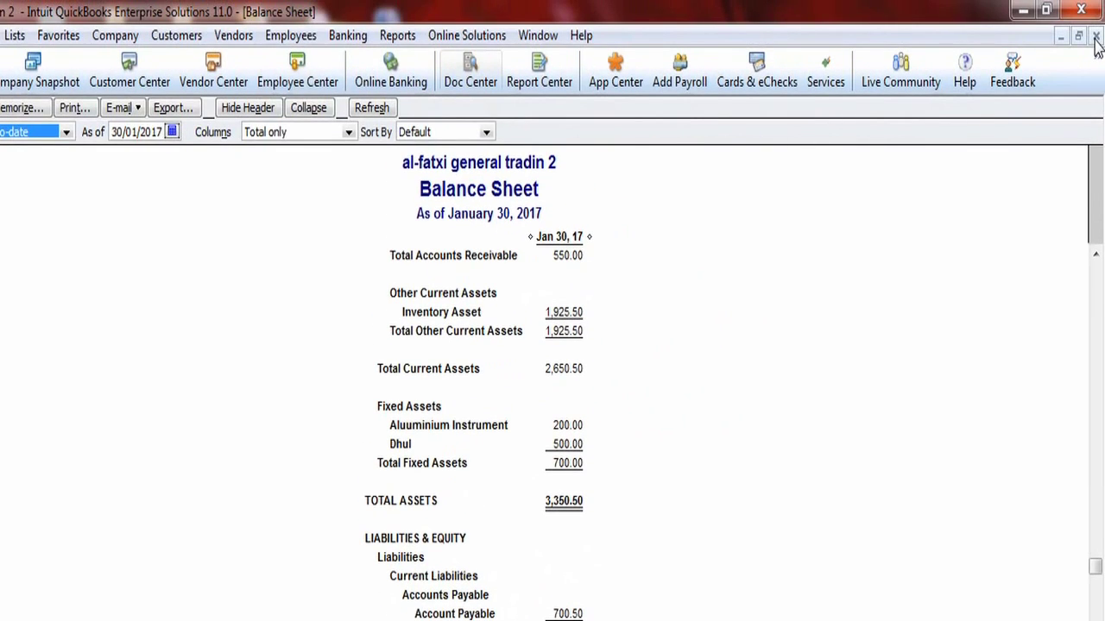
# - Save the 165.00 sales receipt and reopen the Balance Sheet showing 165.00 Undeposited Funds
pyautogui.click(1095, 36)
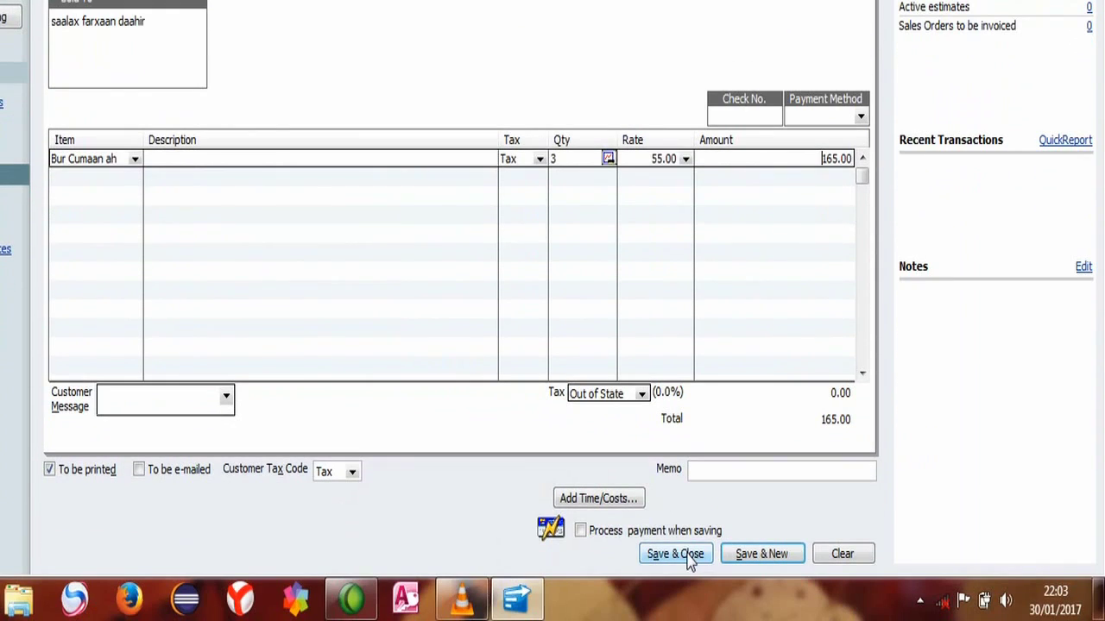
pyautogui.click(688, 554)
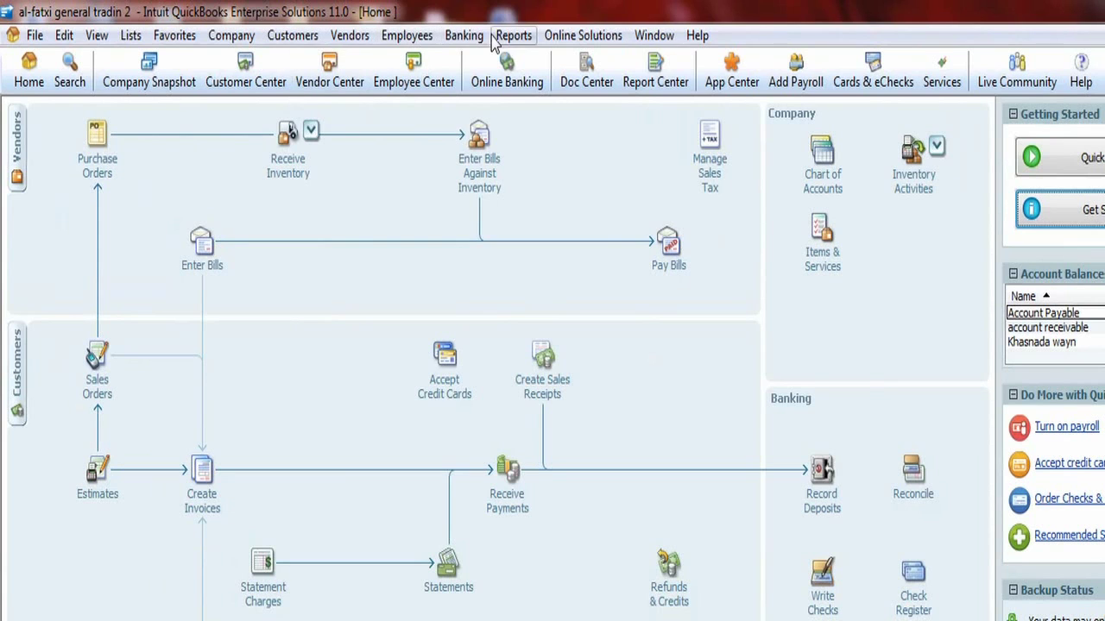
pyautogui.click(505, 35)
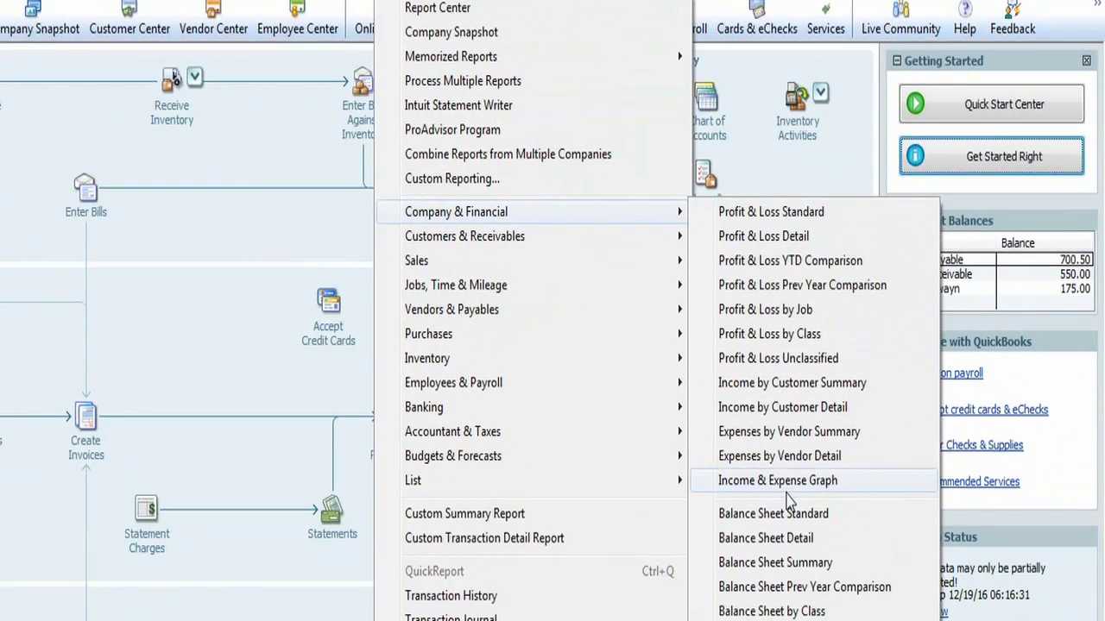
pyautogui.click(824, 567)
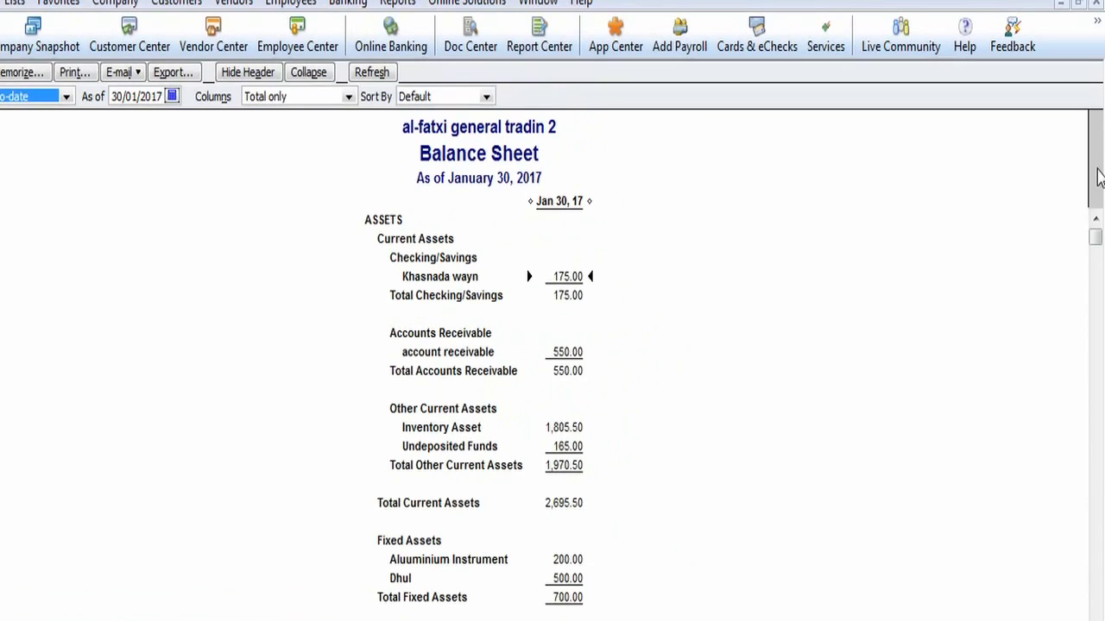
pyautogui.moveTo(1096, 270); pyautogui.dragTo(1092, 217)
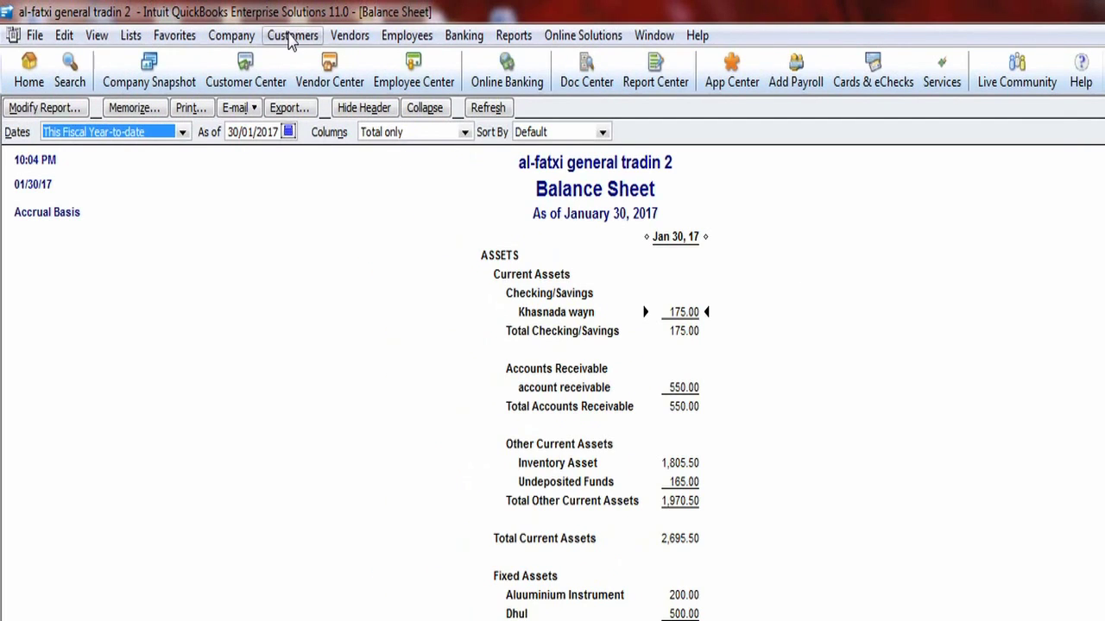
# - Start a new sales receipt and quick-add the new customer's full name as buyer
pyautogui.click(290, 39)
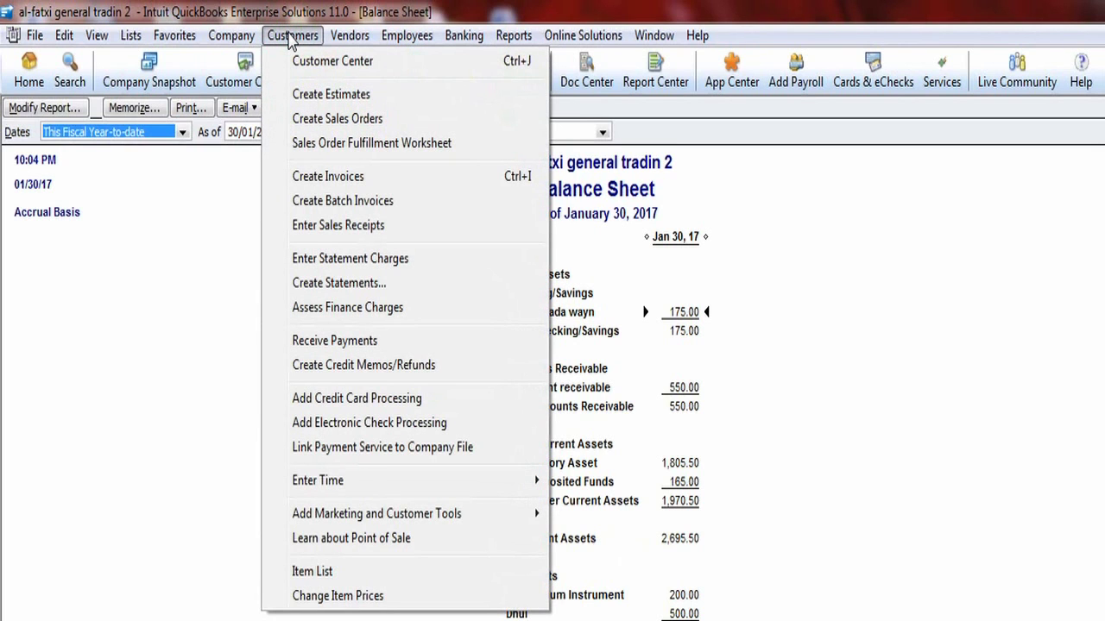
pyautogui.click(370, 226)
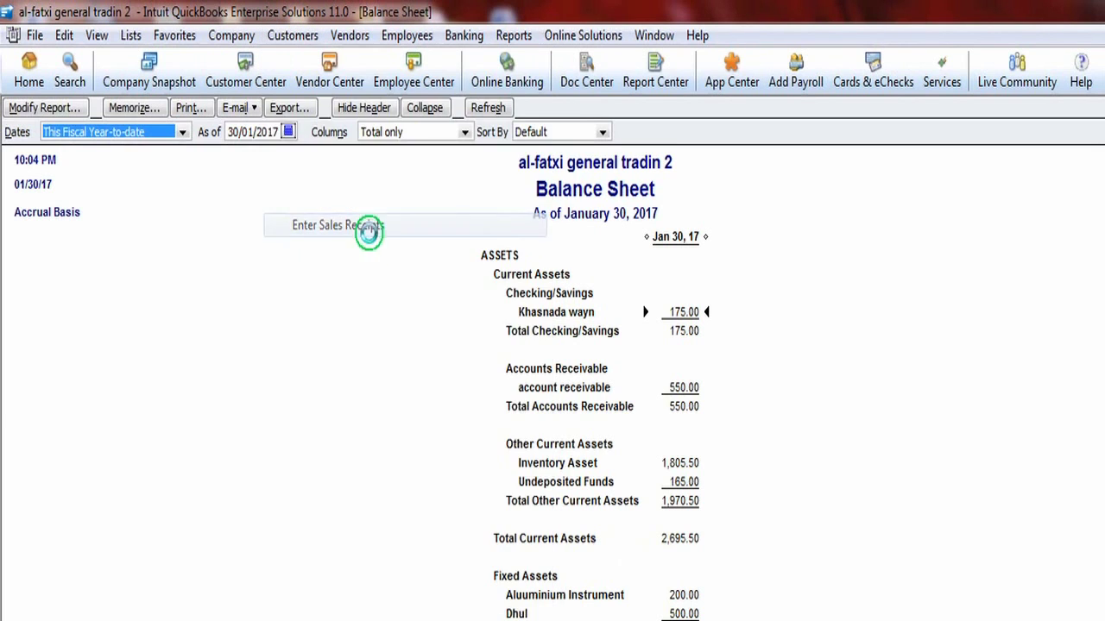
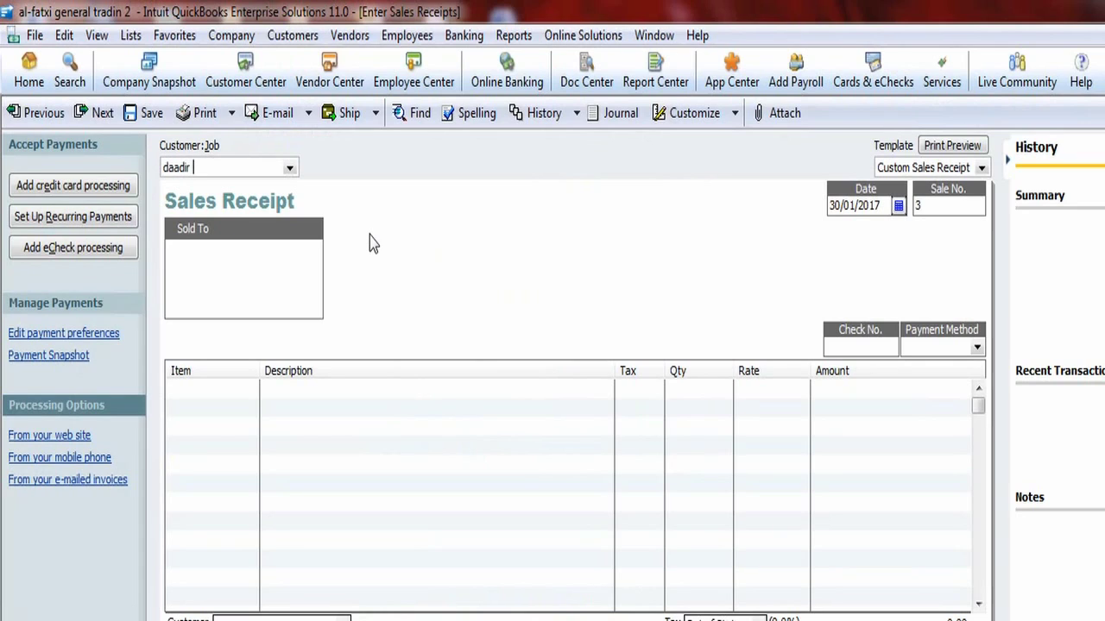
pyautogui.press('Tab')
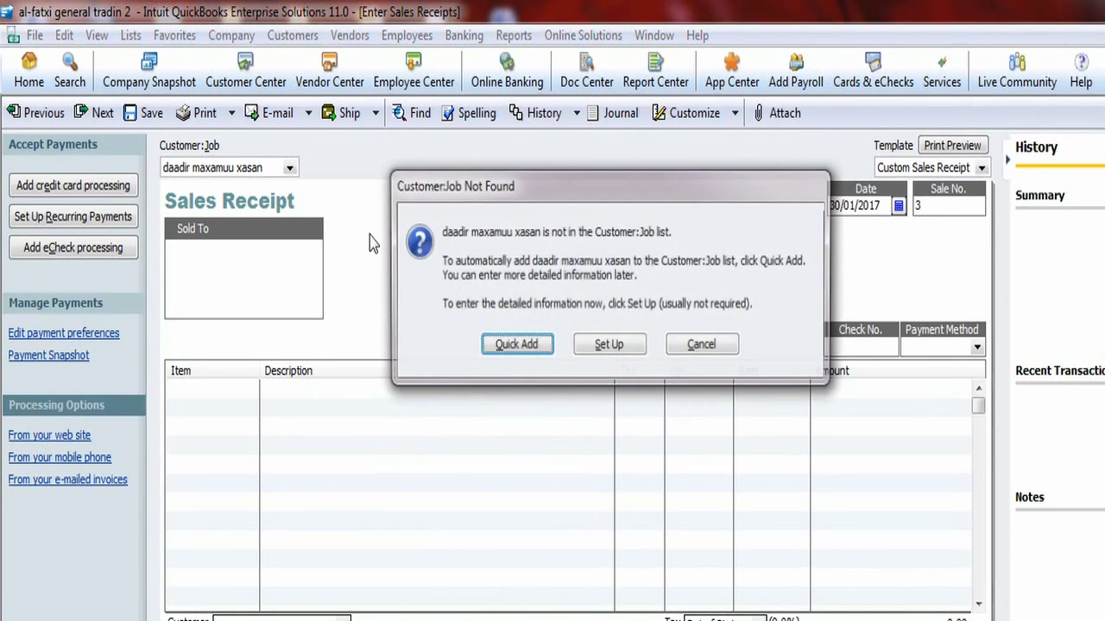
pyautogui.click(503, 346)
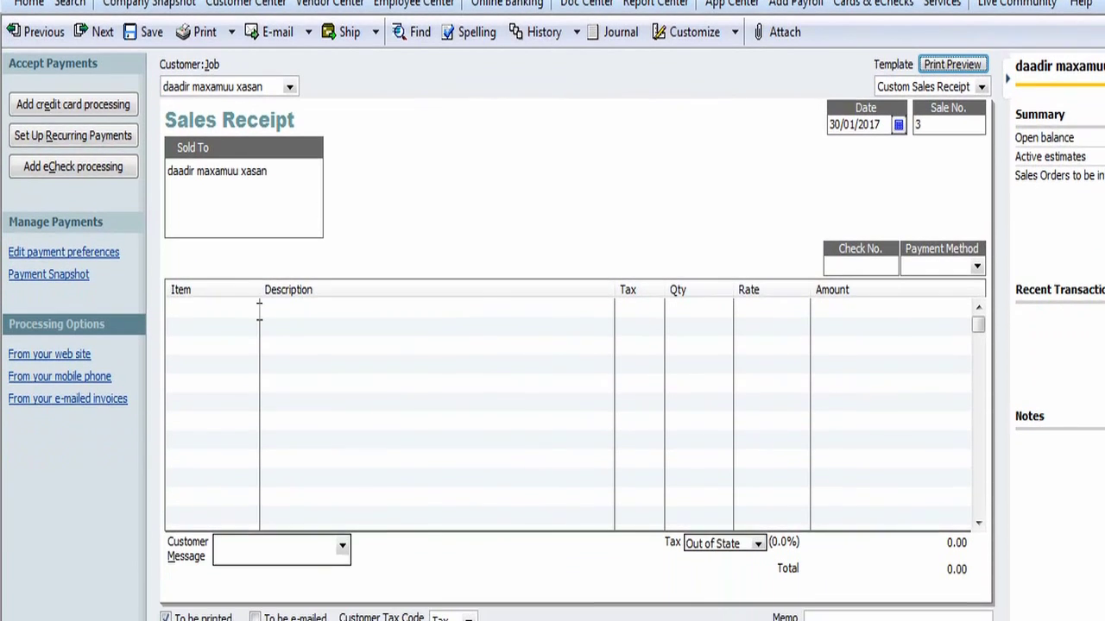
# - Add a line of 5 Joodariyaal 13 at 35.00 each, totalling 175.00
pyautogui.click(254, 391)
pyautogui.click(251, 310)
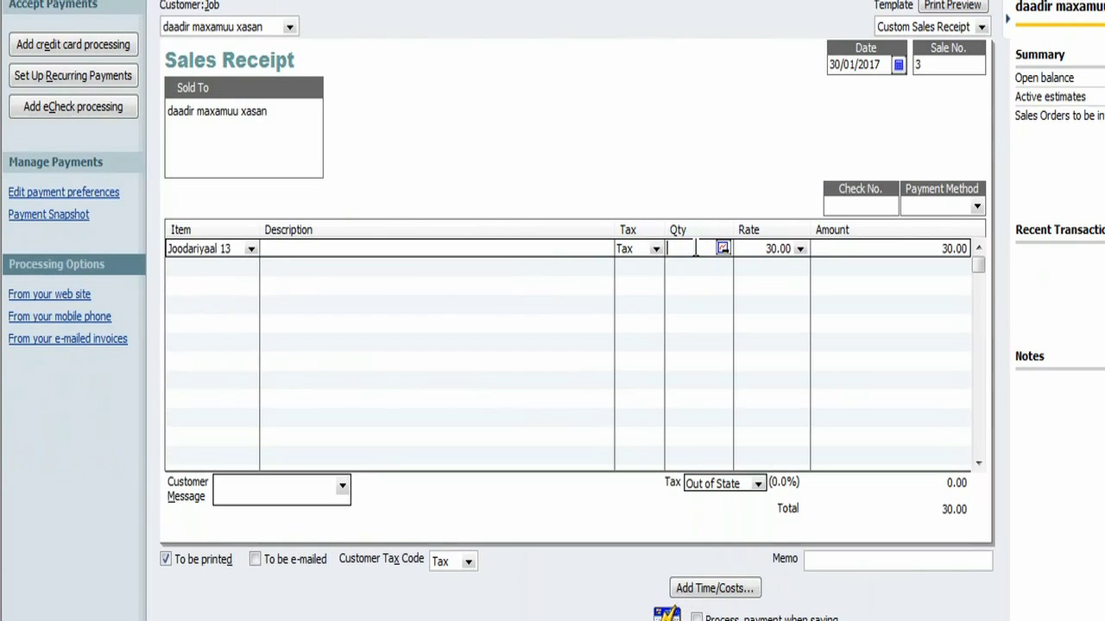
pyautogui.press('Tab')
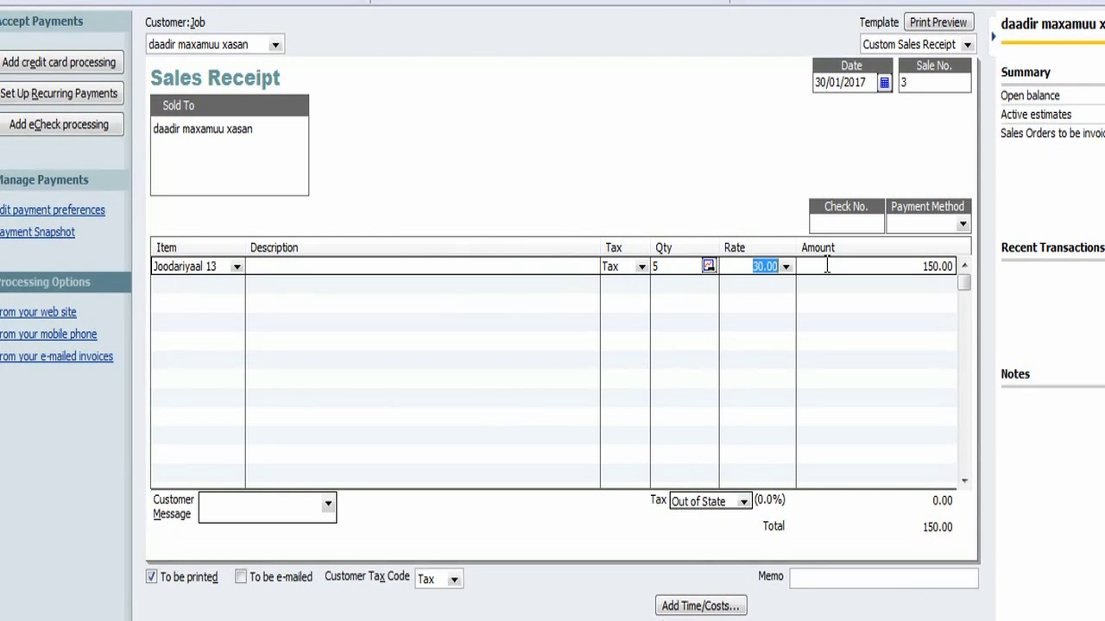
pyautogui.write('35')
pyautogui.click(827, 266)
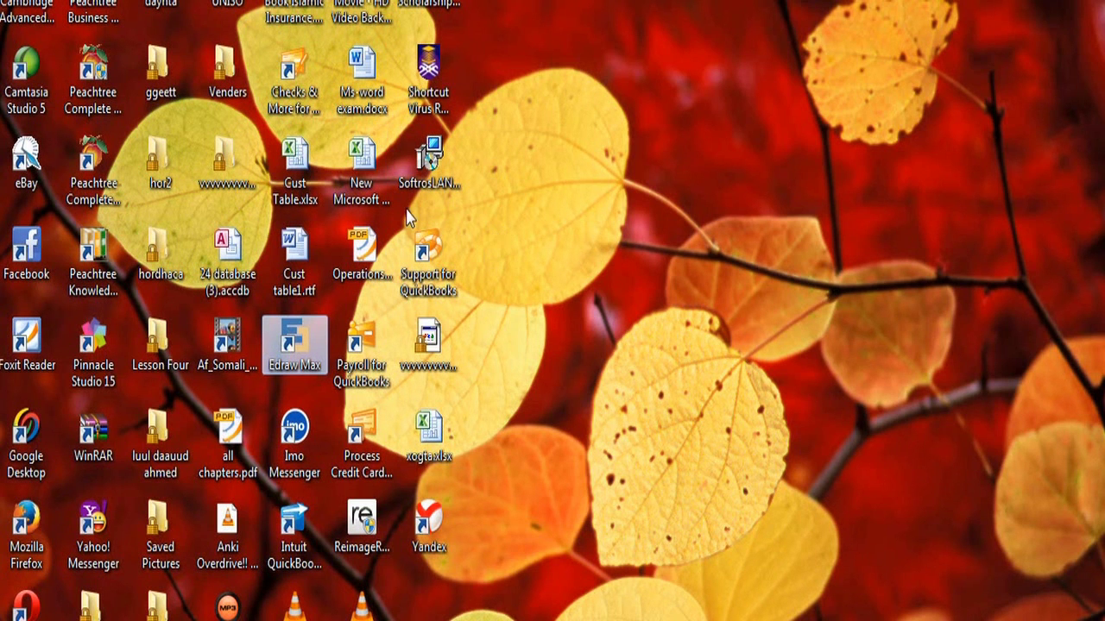
# - Click a few desktop icons, then deselect the desktop folder
pyautogui.click(294, 164)
pyautogui.click(287, 215)
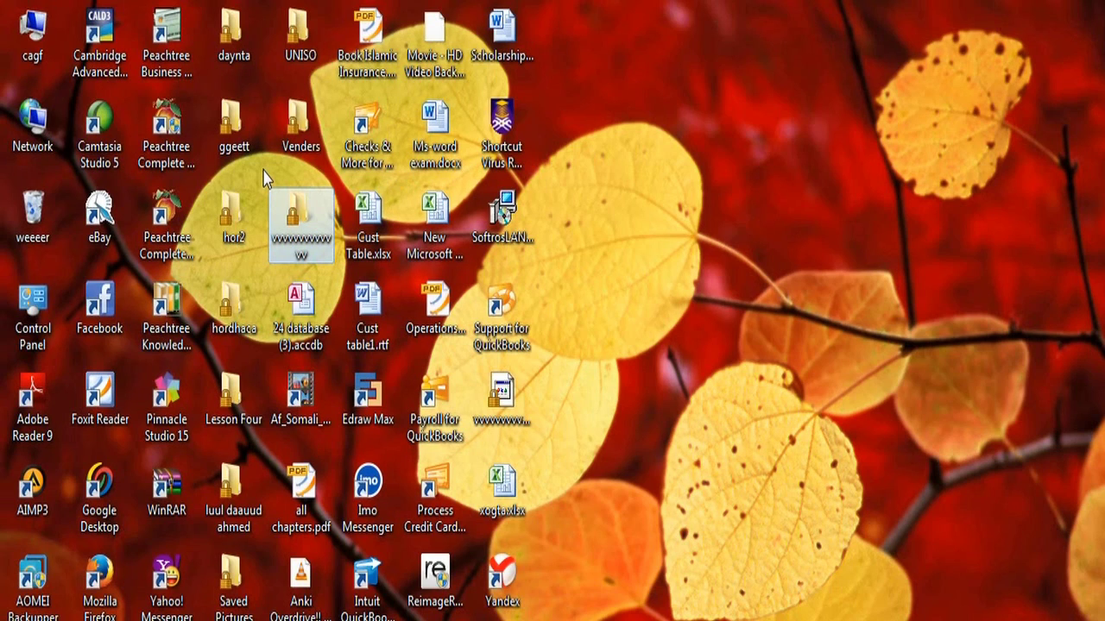
pyautogui.click(265, 178)
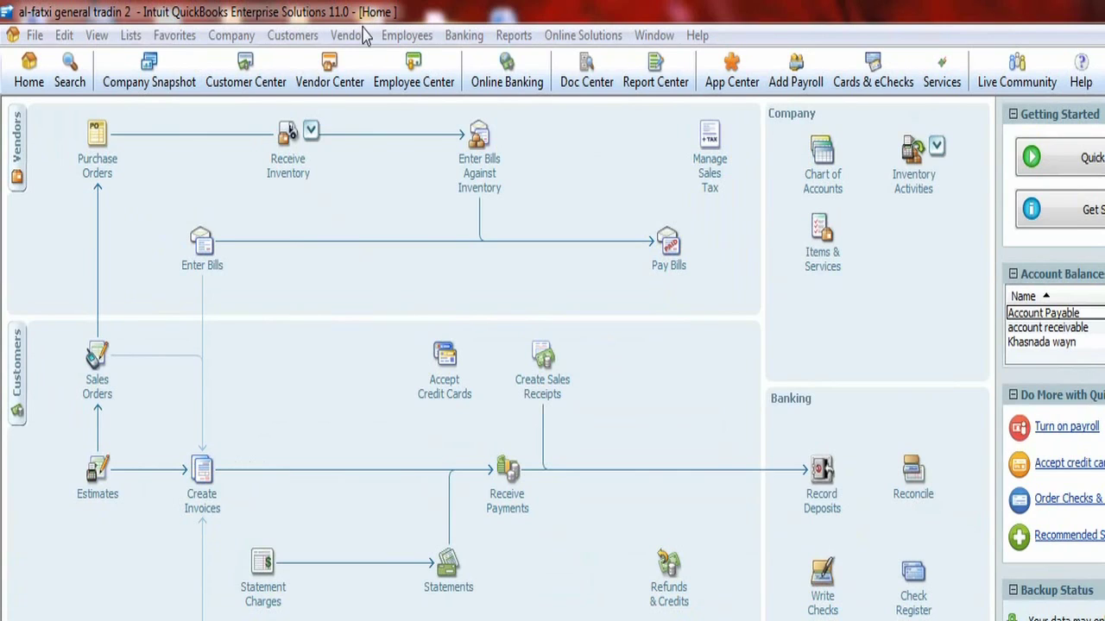
pyautogui.click(514, 35)
pyautogui.moveTo(618, 265)
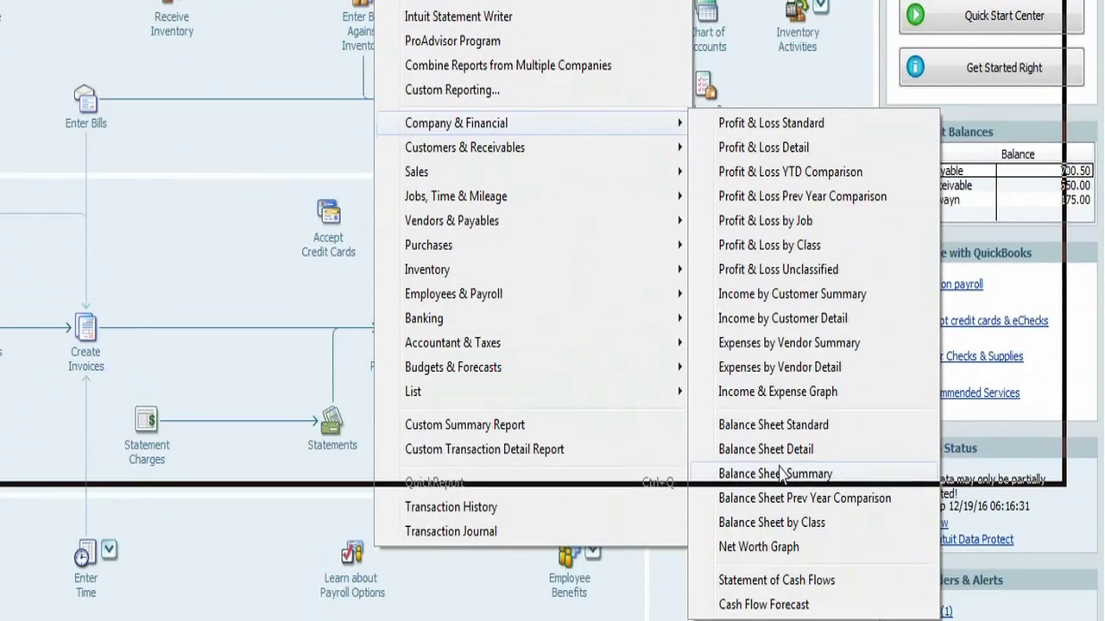
pyautogui.click(816, 549)
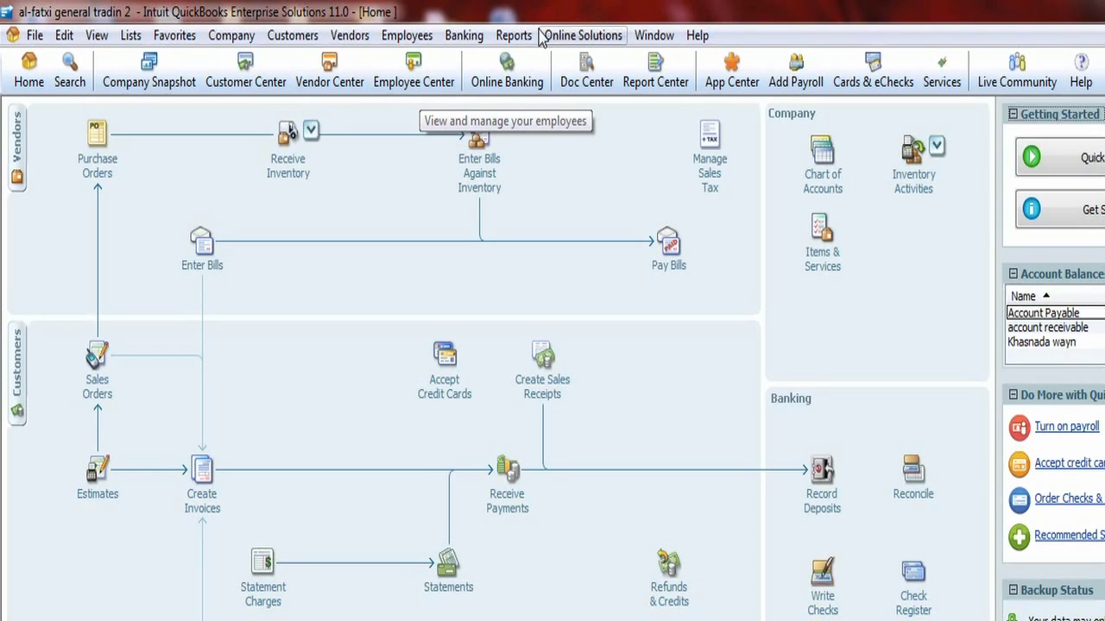
# - Reopen the Balance Sheet Standard, showing Undeposited Funds 340.00 and total assets 3,445.50
pyautogui.click(520, 34)
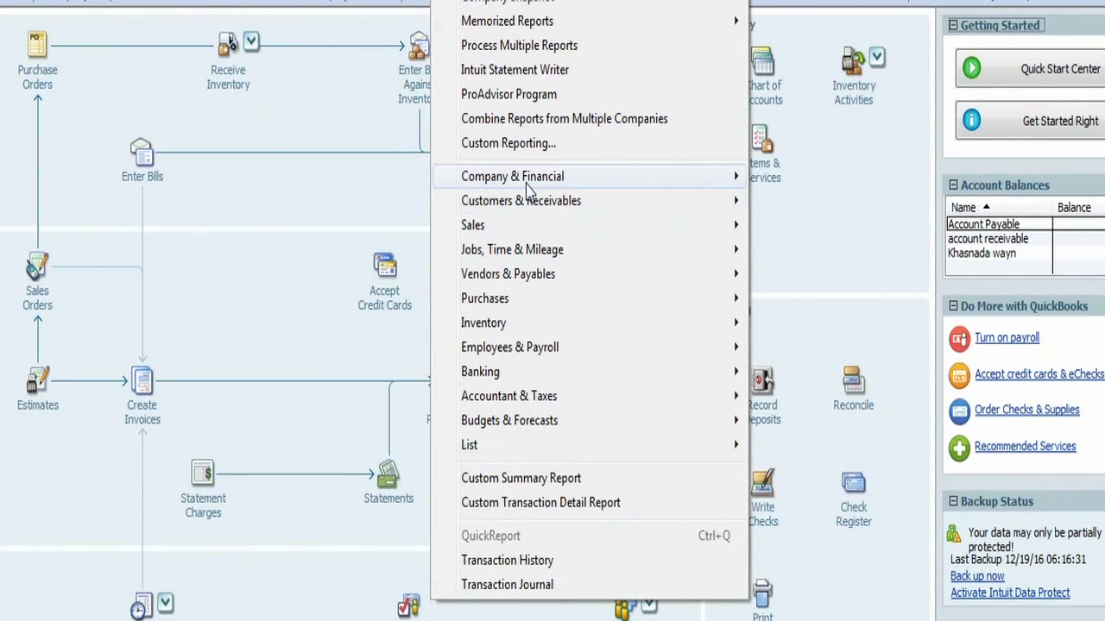
pyautogui.moveTo(518, 197)
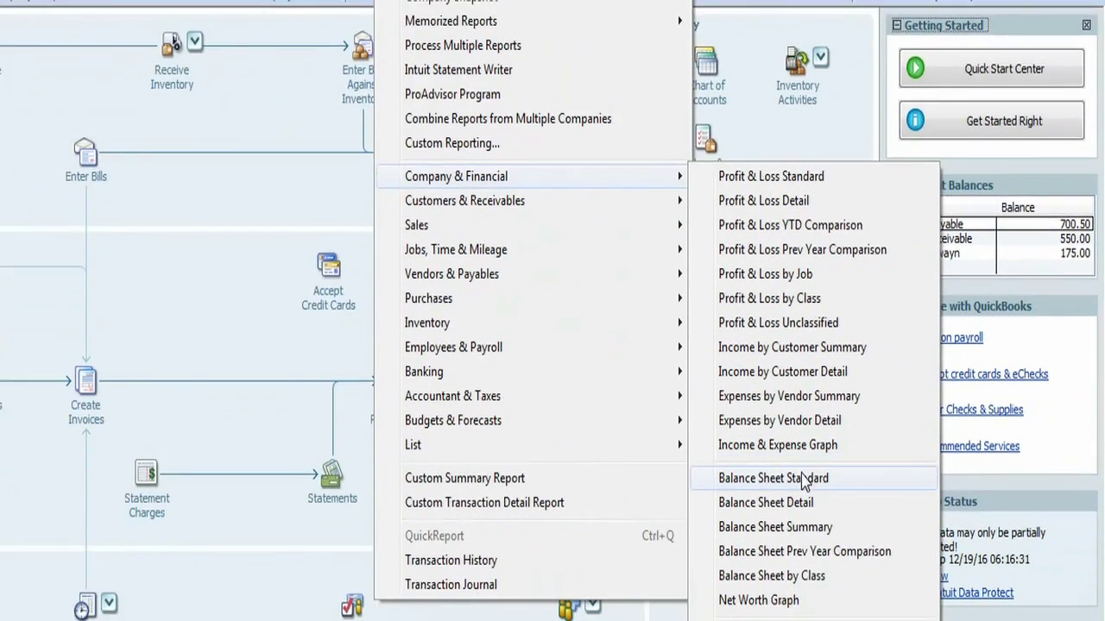
pyautogui.click(854, 479)
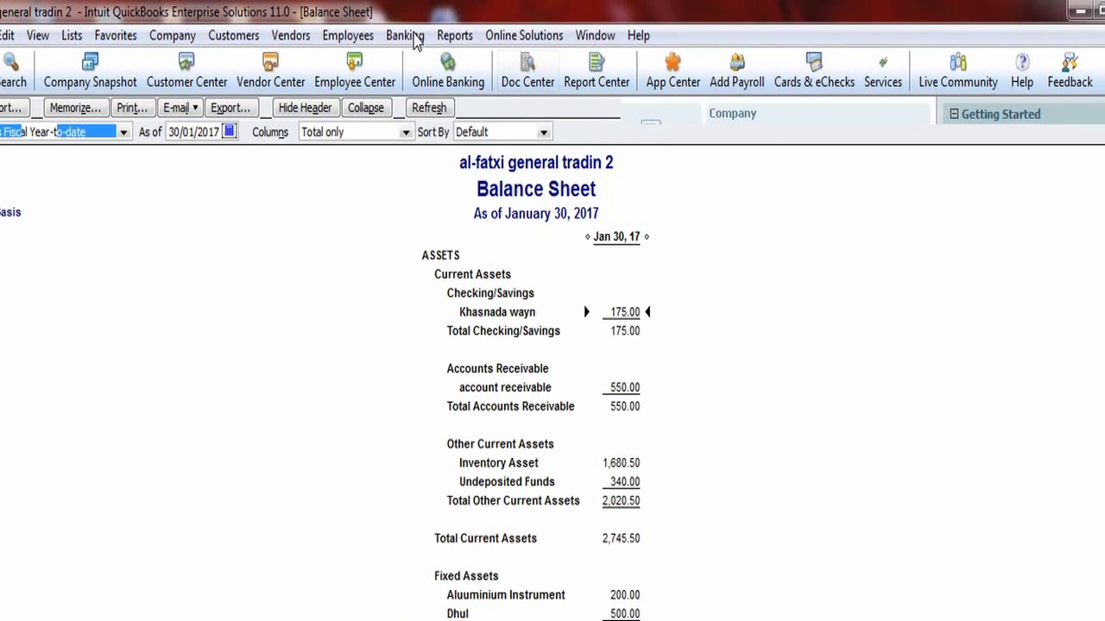
pyautogui.click(509, 35)
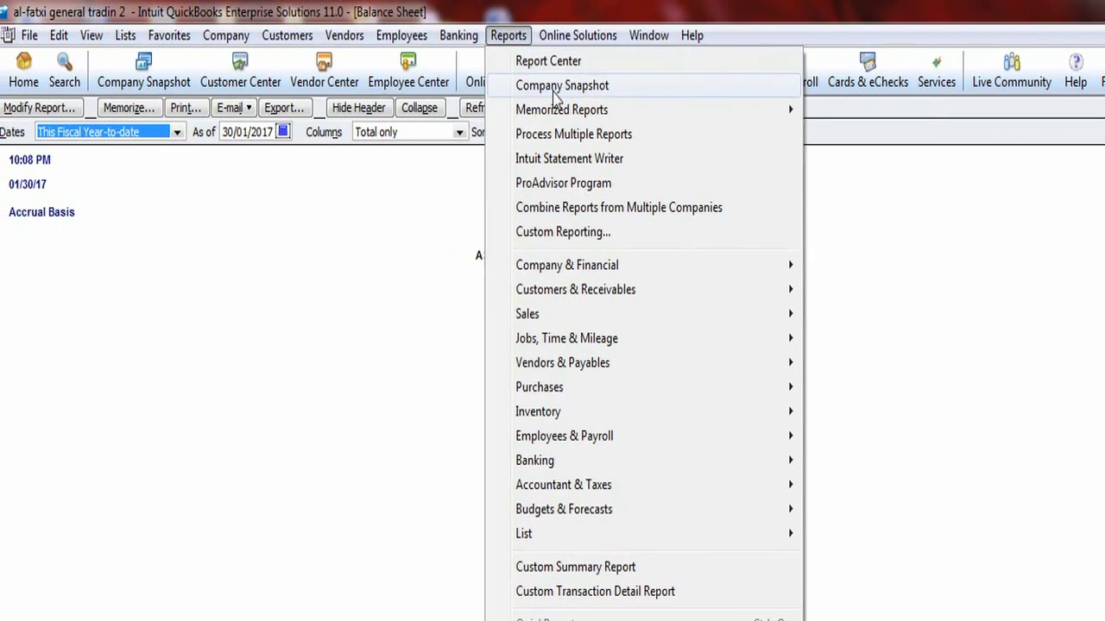
# - Run the standard Profit & Loss report and QuickZoom into the 840.00 Sales total
pyautogui.moveTo(587, 273)
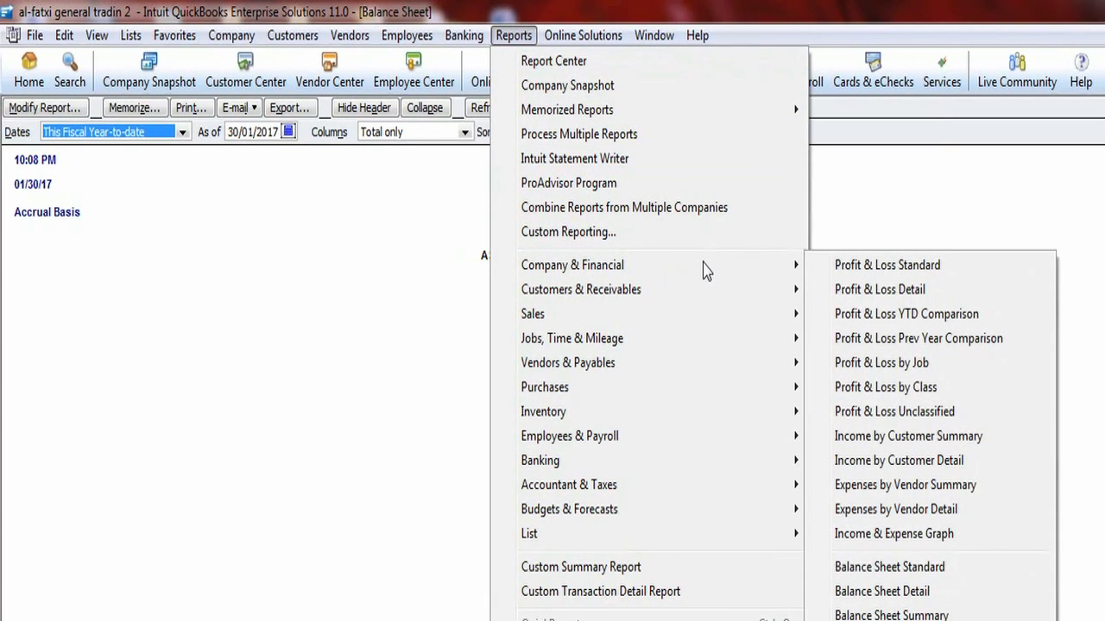
pyautogui.click(818, 268)
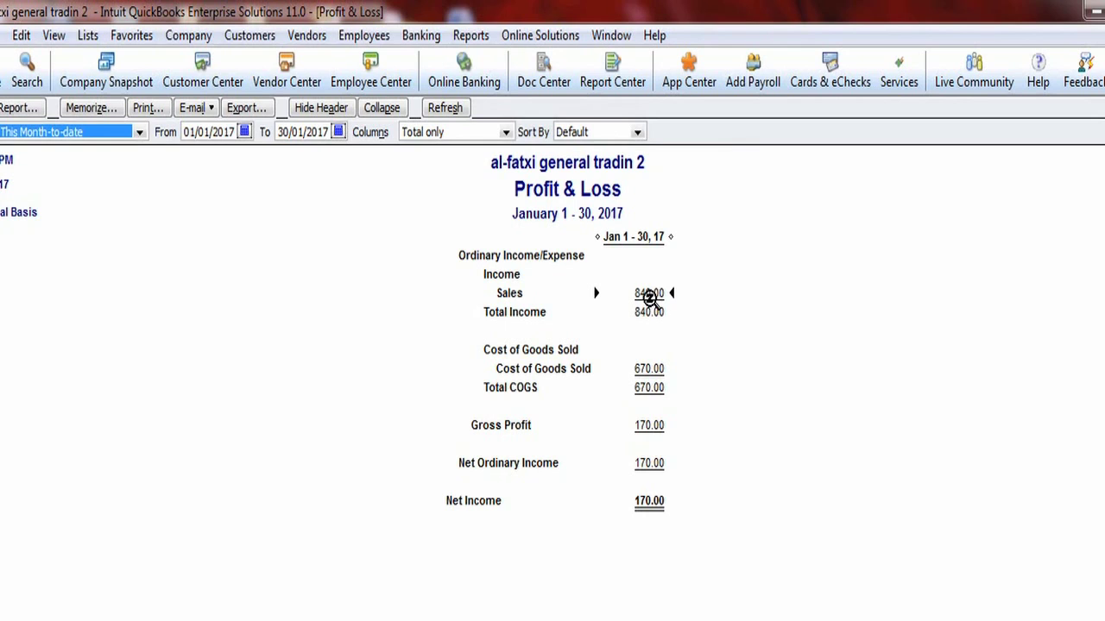
pyautogui.doubleClick(649, 294)
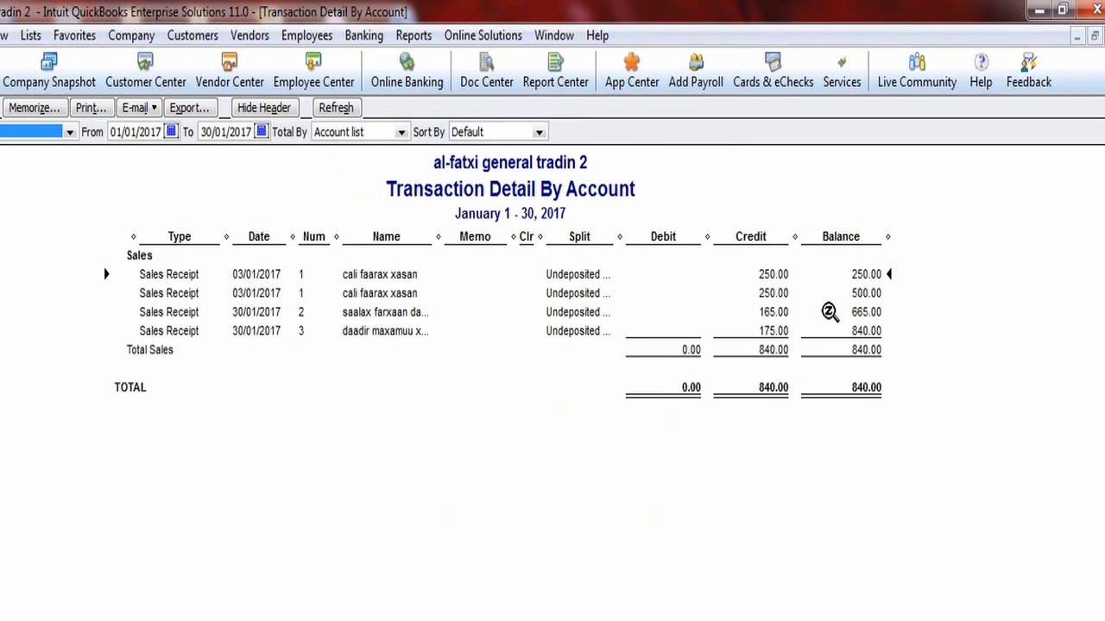
# - Close the Transaction Detail By Account report to return to the Profit & Loss
pyautogui.click(1095, 35)
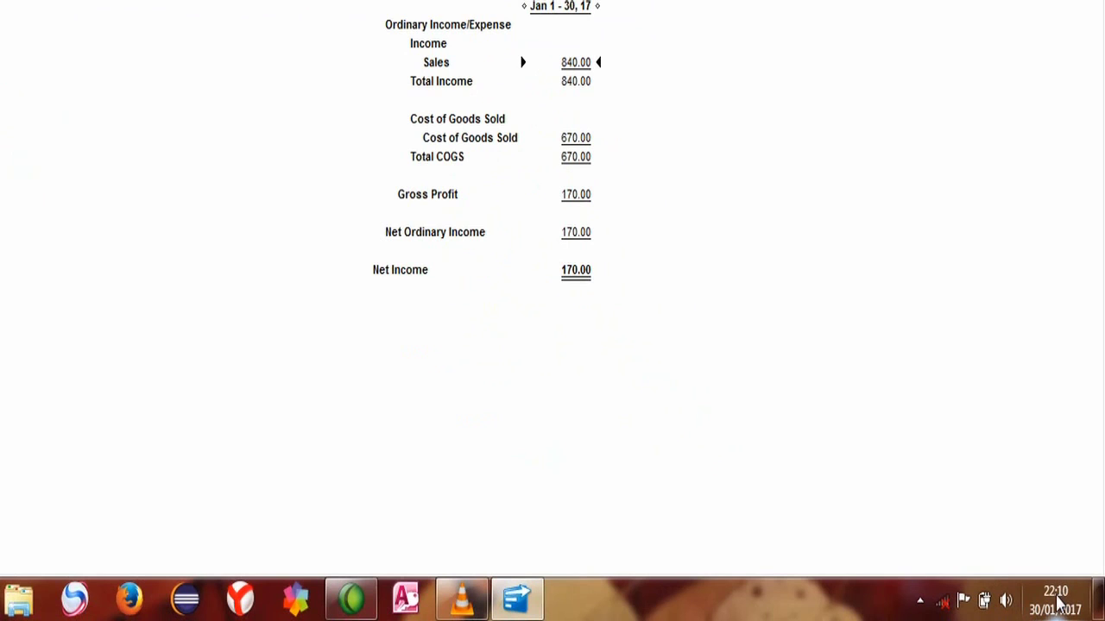
# - Return to the company Home page from the Profit & Loss report
pyautogui.moveTo(1057, 606)
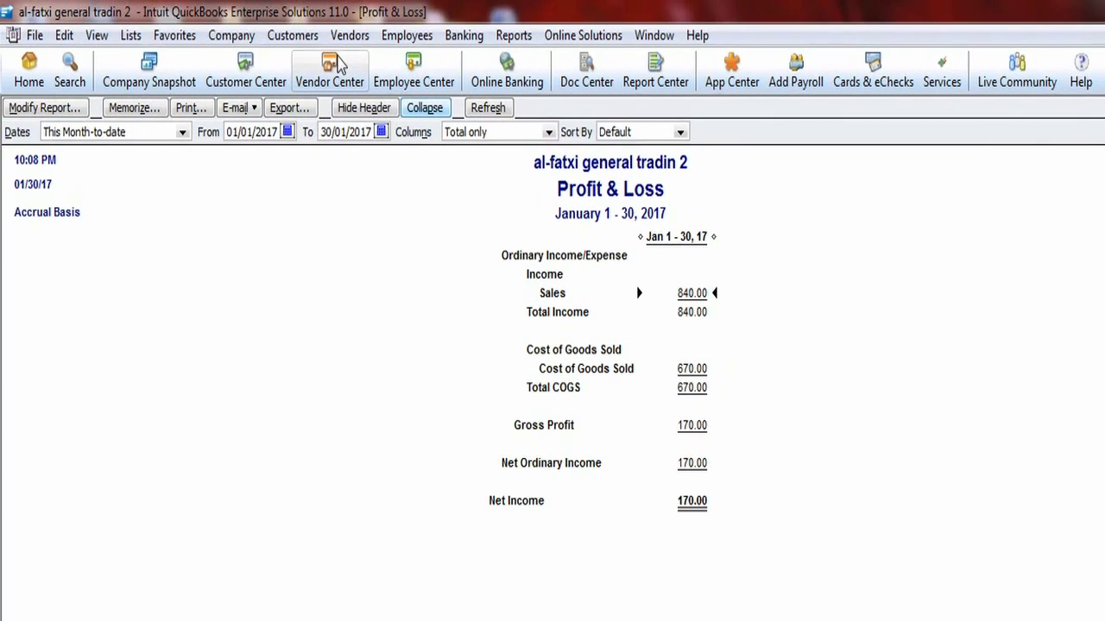
pyautogui.click(30, 82)
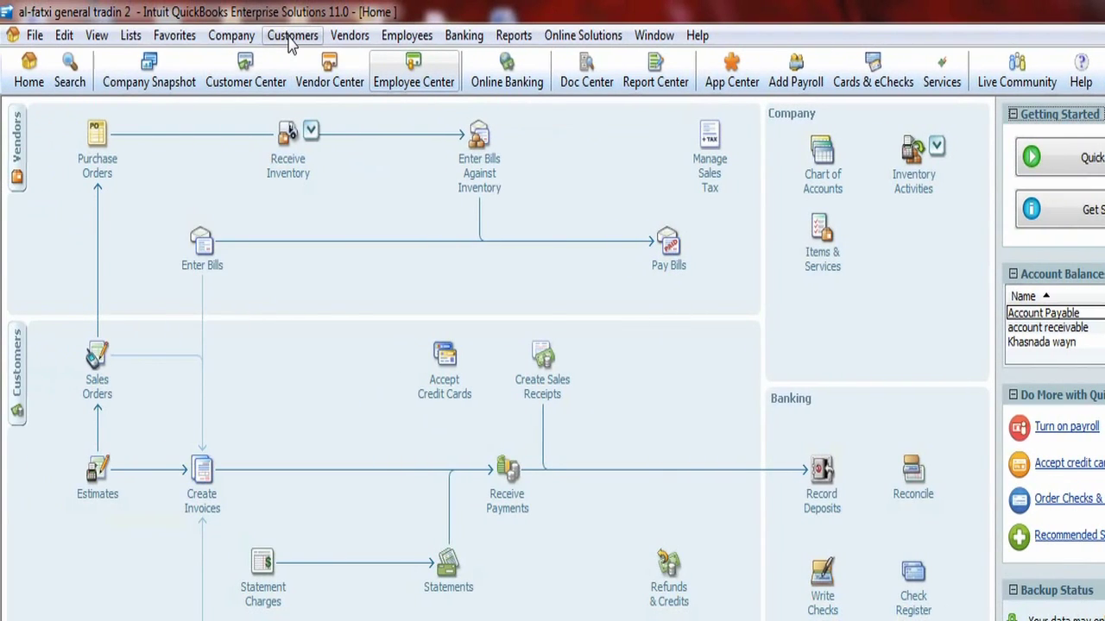
# - Start a new invoice from the Customers menu and select its Customer:Job field
pyautogui.click(291, 39)
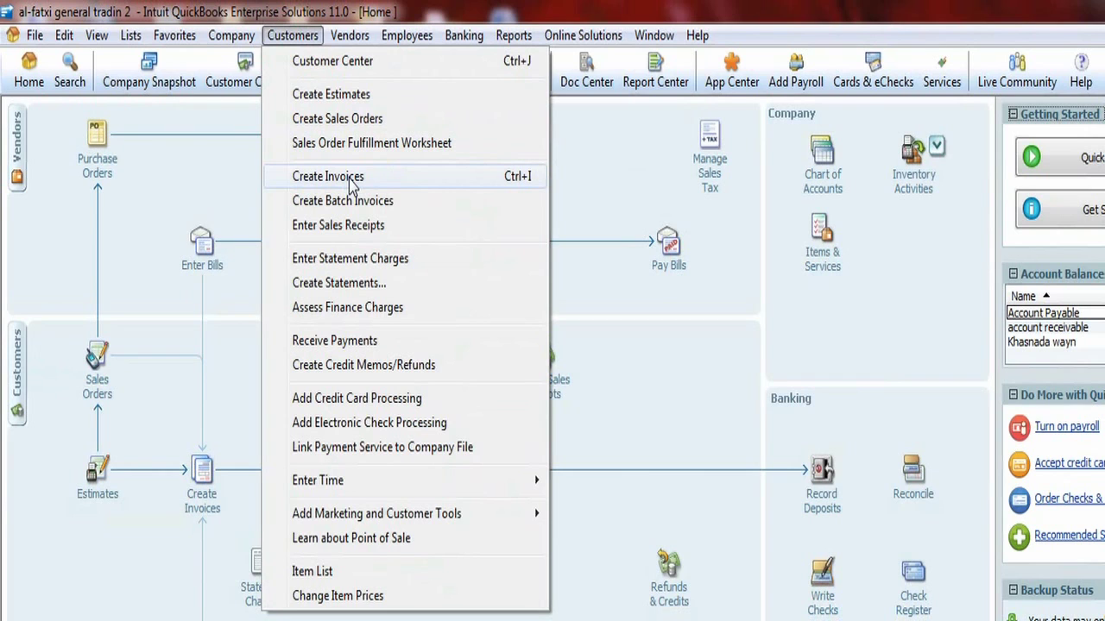
pyautogui.click(350, 181)
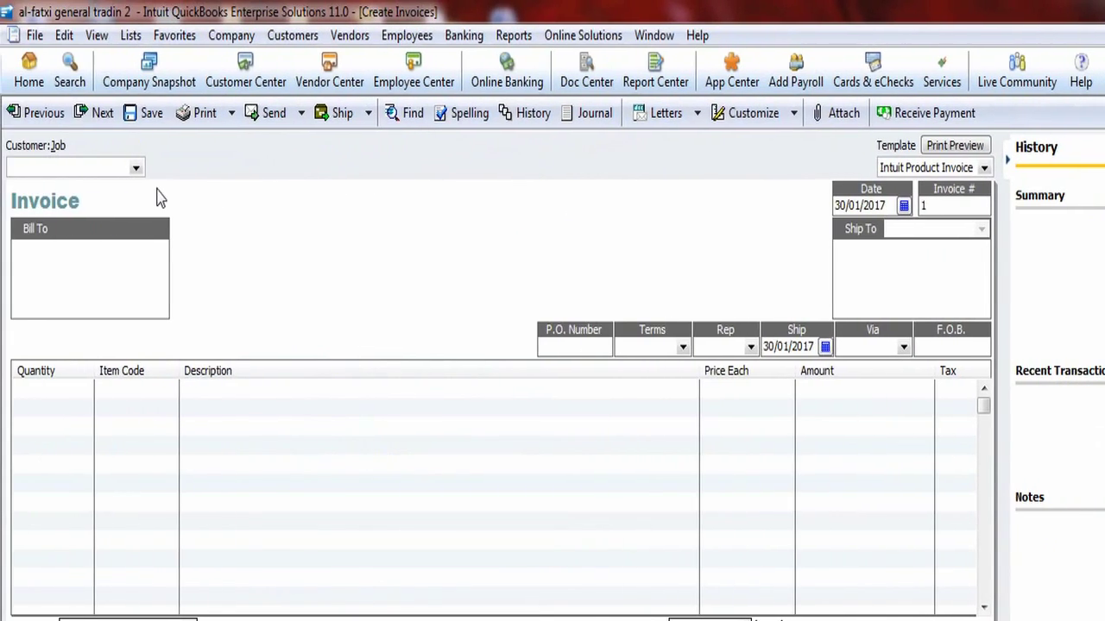
pyautogui.click(63, 167)
pyautogui.click(63, 167)
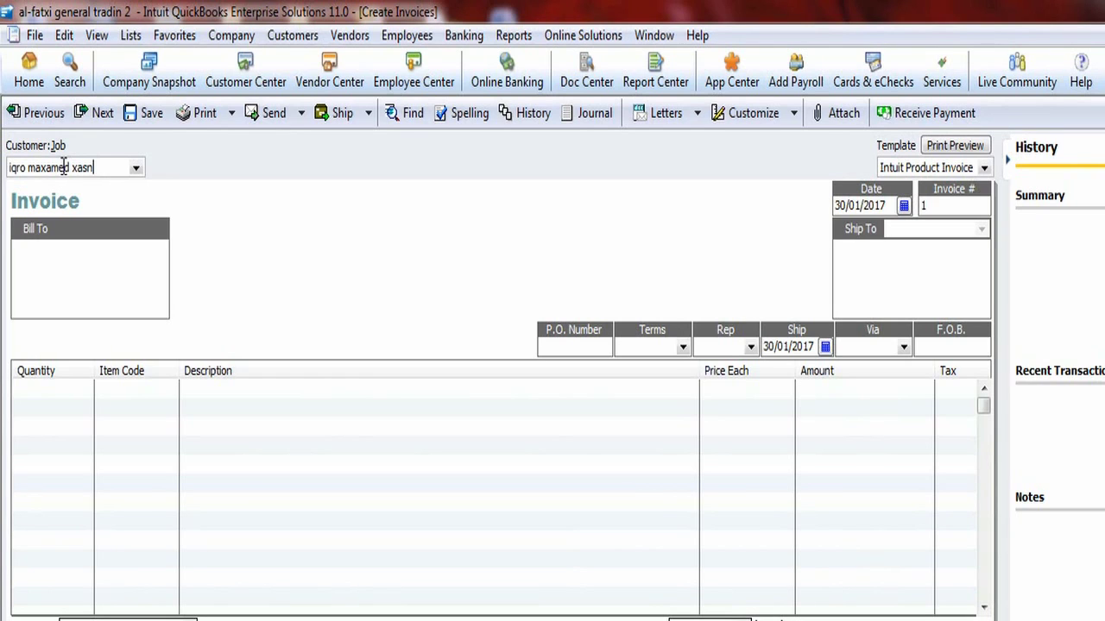
# - Enter the new customer's name and Quick Add them to the customer list
pyautogui.press('Tab')
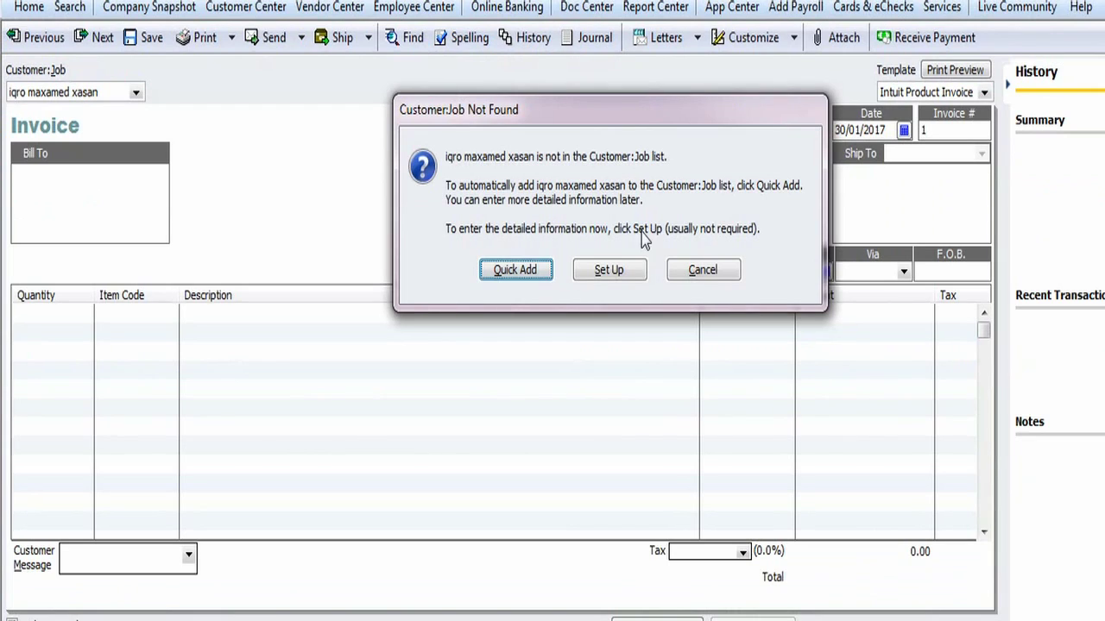
pyautogui.click(518, 273)
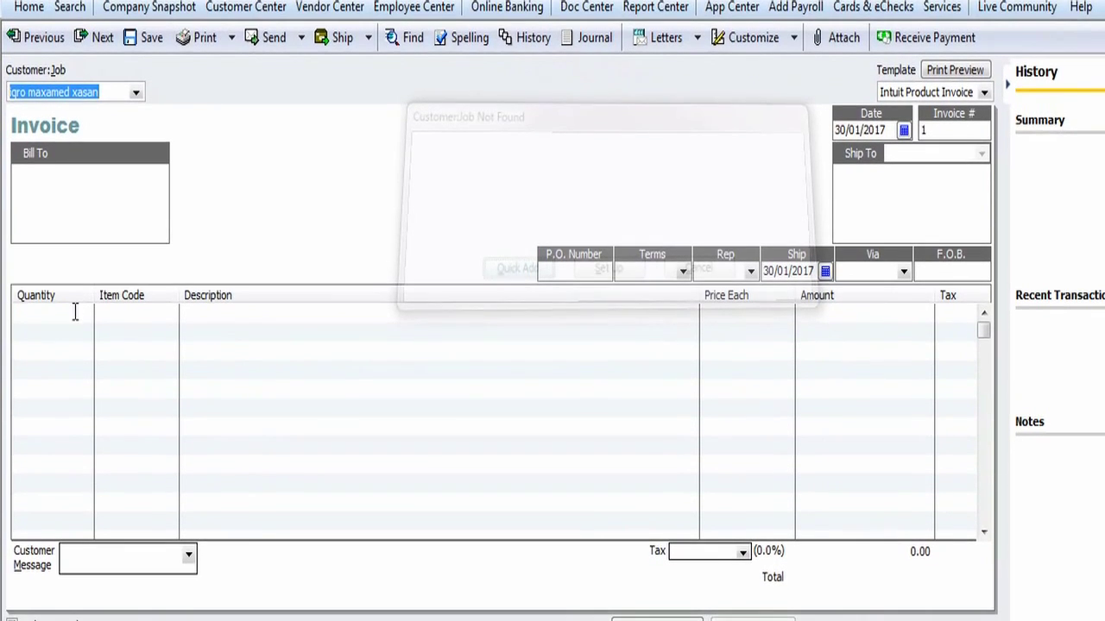
pyautogui.click(75, 312)
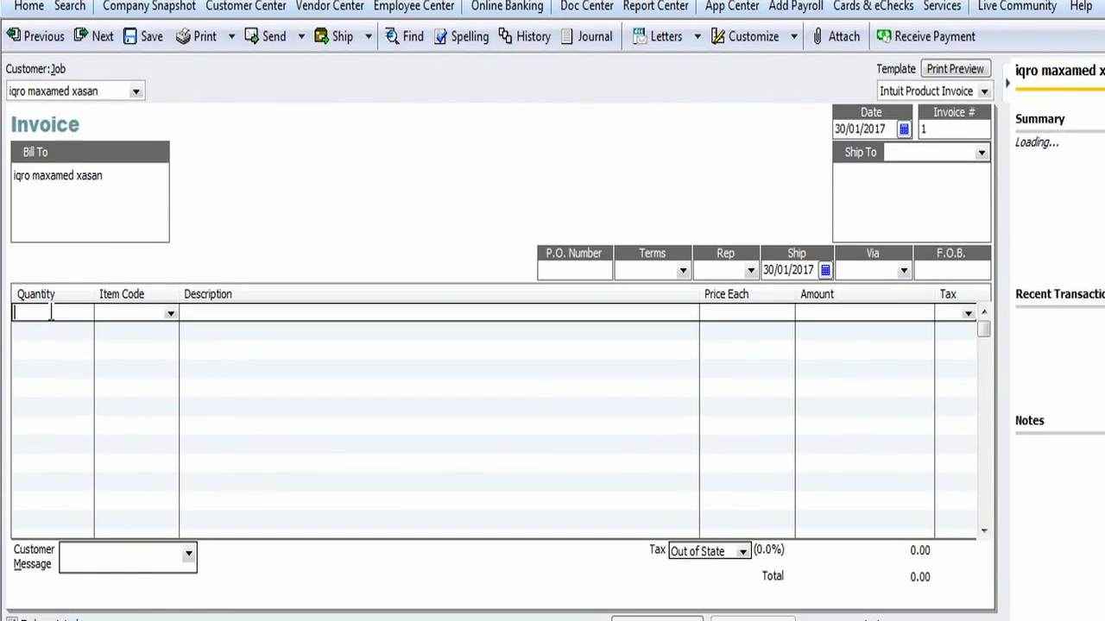
# - Add an invoice line of 3 sonkor casaan ah priced at 55.00 each
pyautogui.click(50, 332)
pyautogui.write('3')
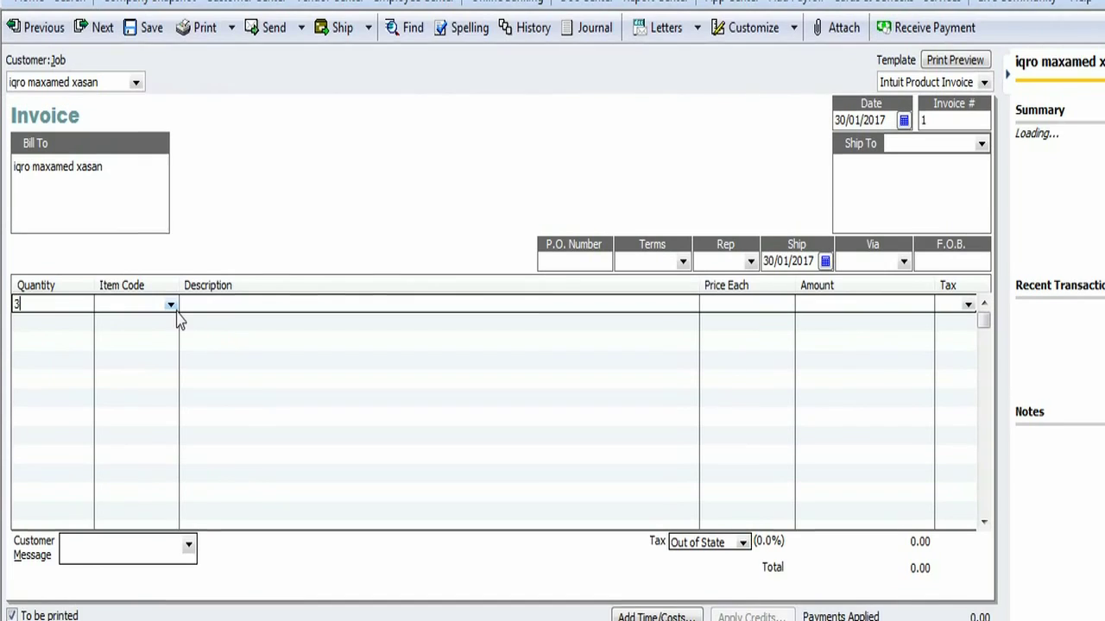
pyautogui.click(171, 314)
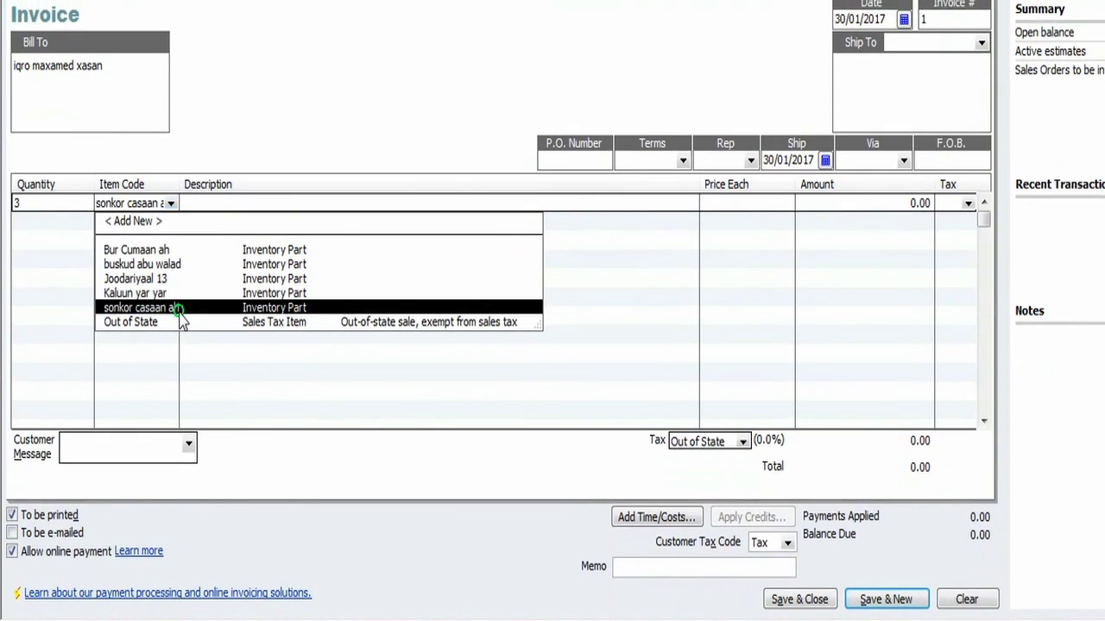
pyautogui.click(177, 420)
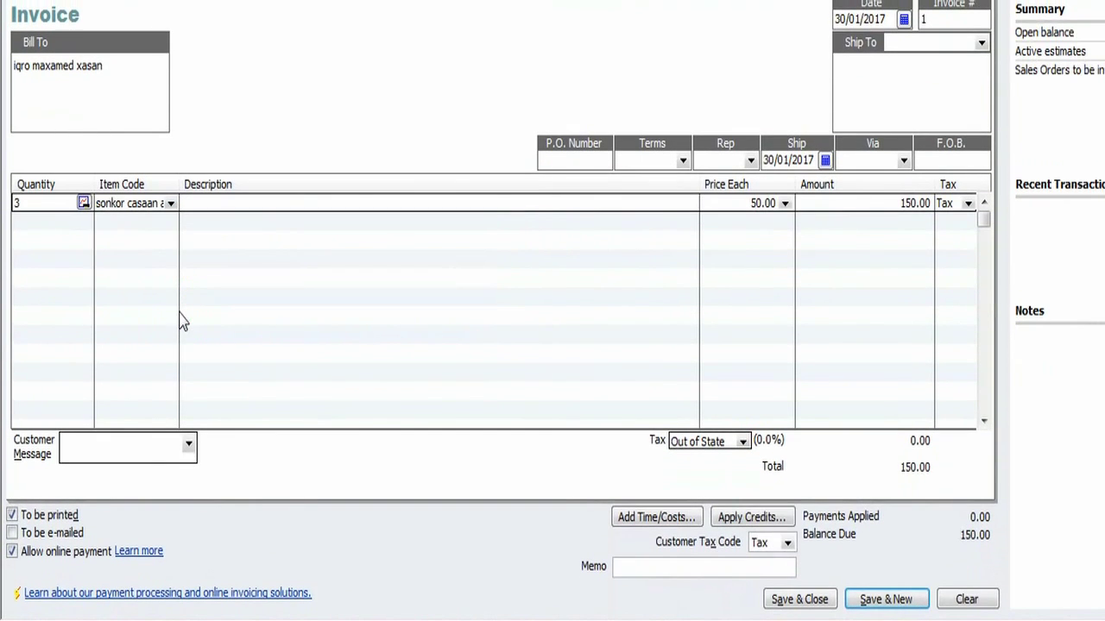
pyautogui.click(747, 203)
pyautogui.write('55')
pyautogui.click(825, 204)
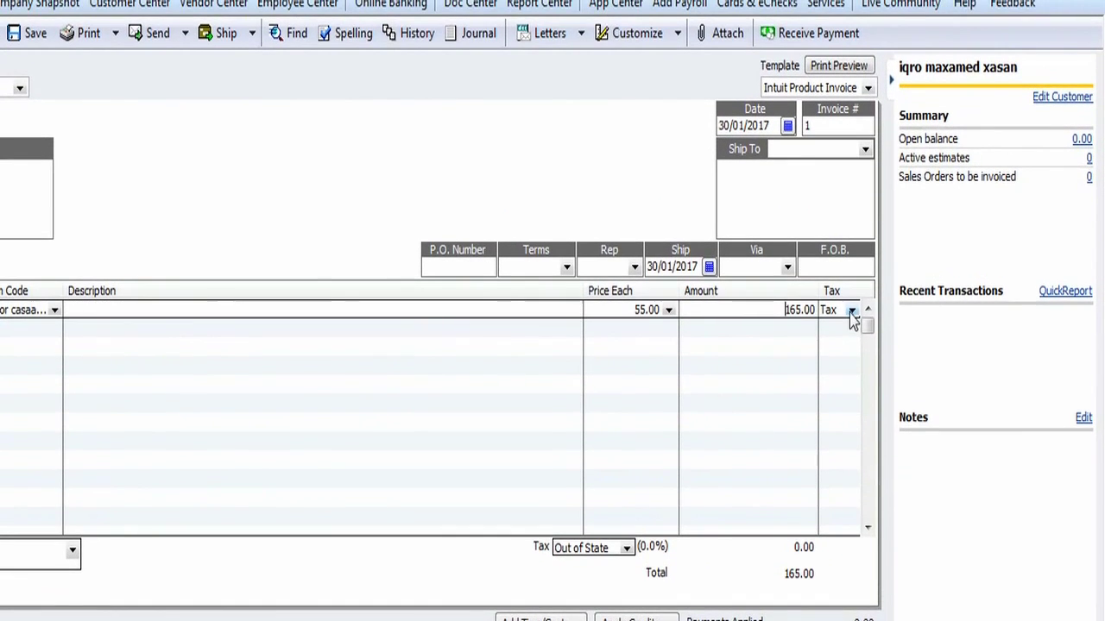
# - Set the invoice line's tax code to Non (non-taxable)
pyautogui.click(868, 315)
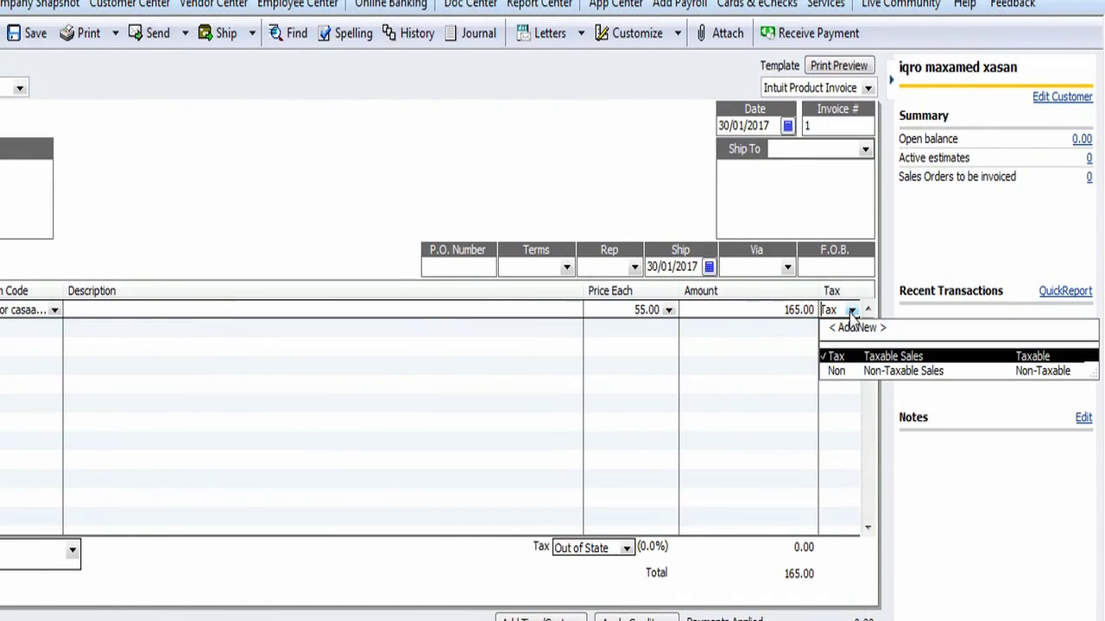
pyautogui.click(850, 313)
pyautogui.click(860, 373)
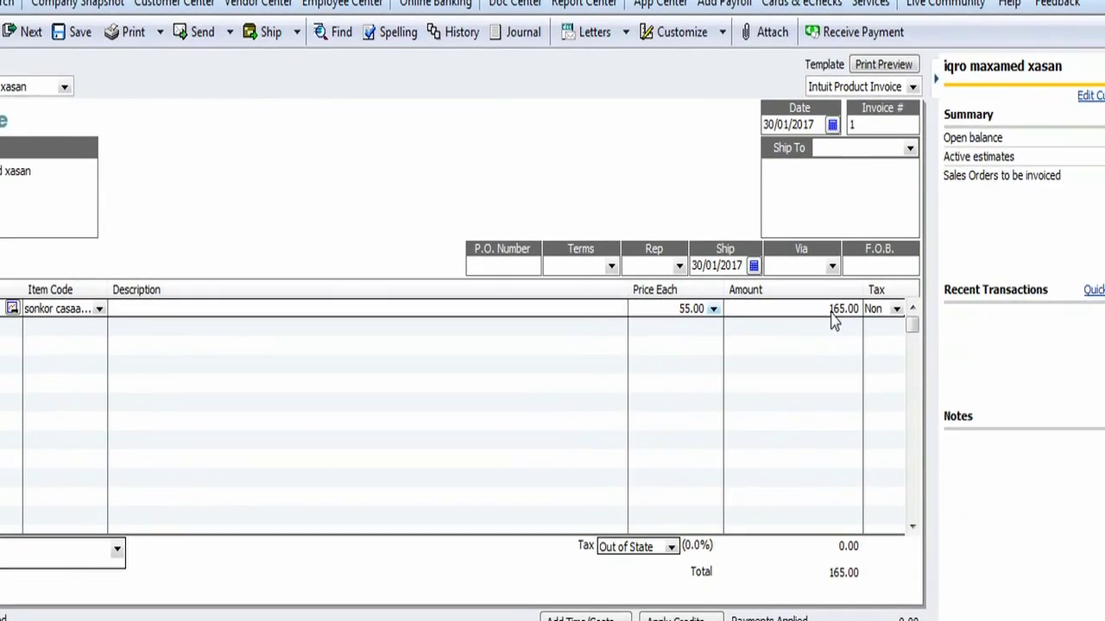
pyautogui.click(917, 328)
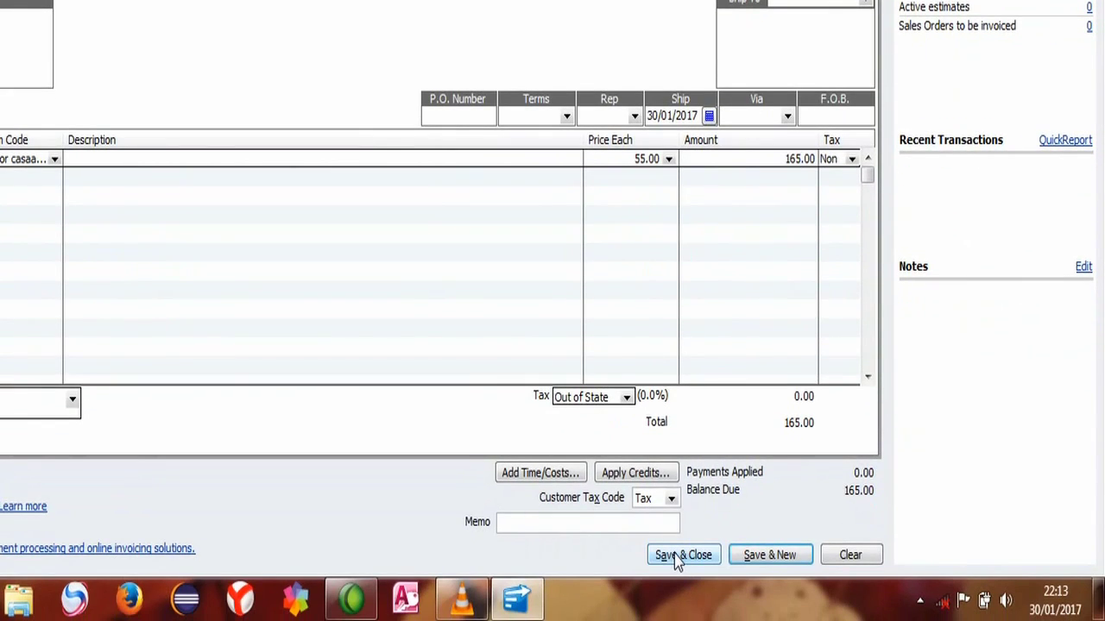
# - Save the 165.00 invoice and run the Balance Sheet Standard, scrolling to Liabilities & Equity
pyautogui.click(682, 555)
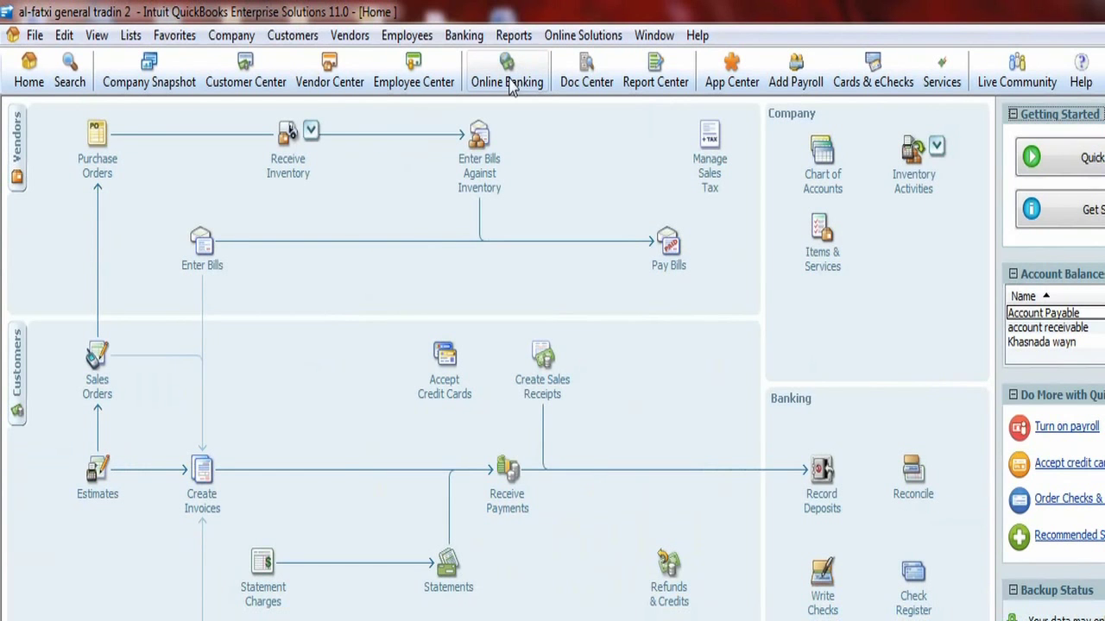
pyautogui.click(515, 35)
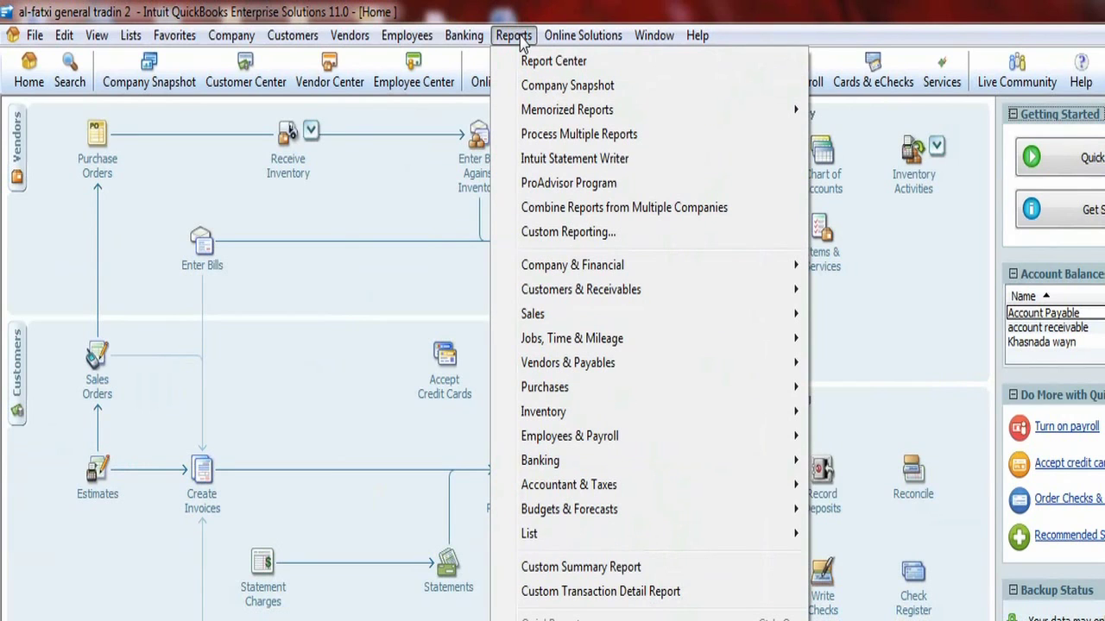
pyautogui.moveTo(597, 267)
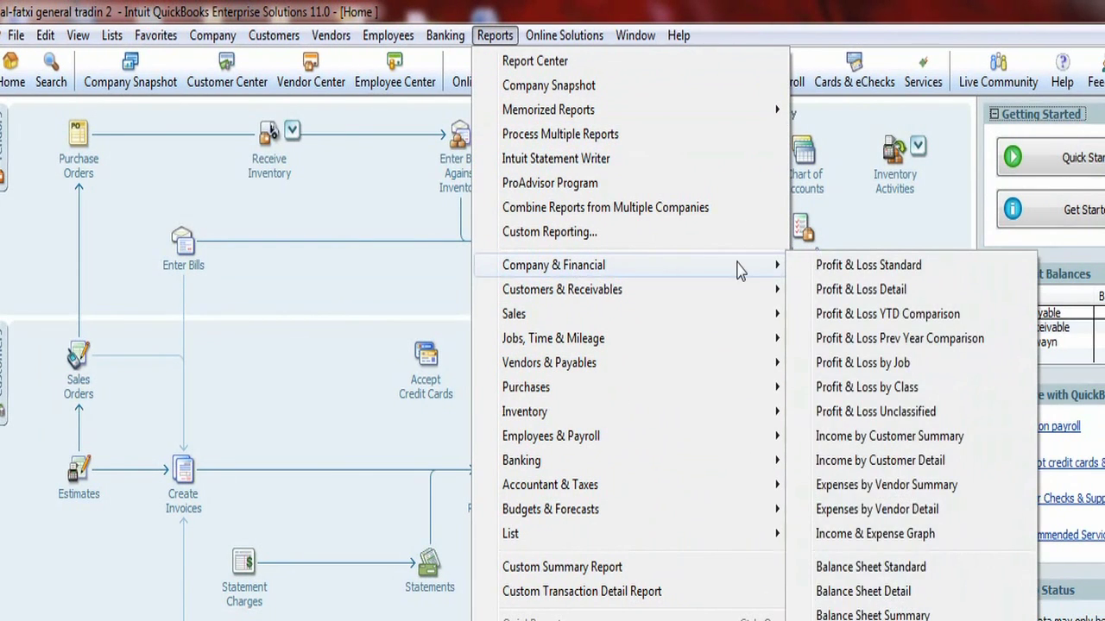
pyautogui.moveTo(775, 271)
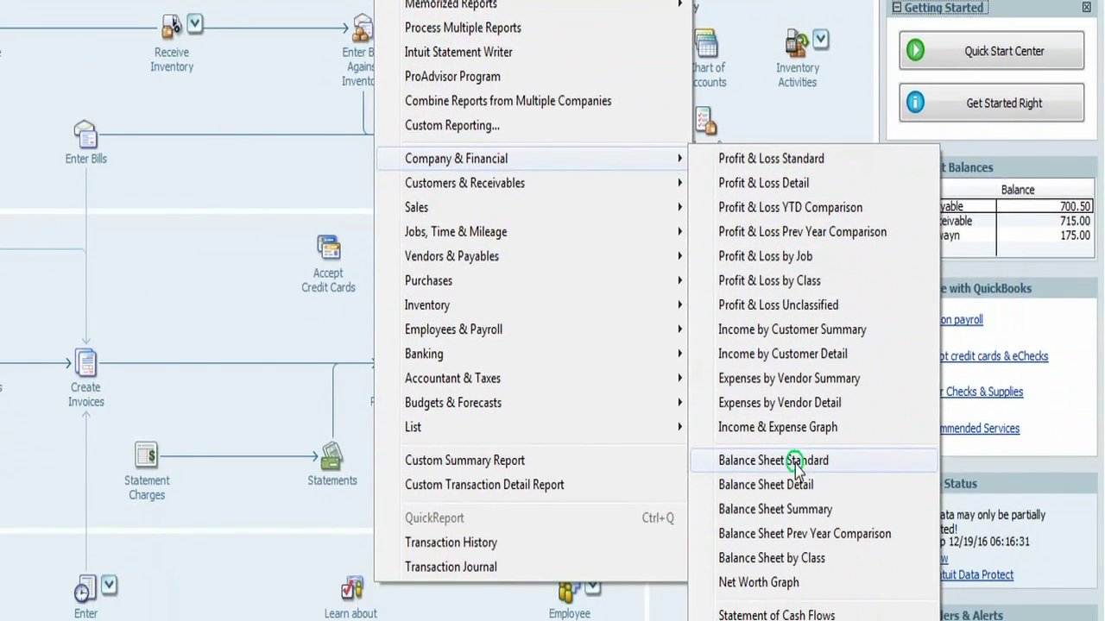
pyautogui.click(808, 493)
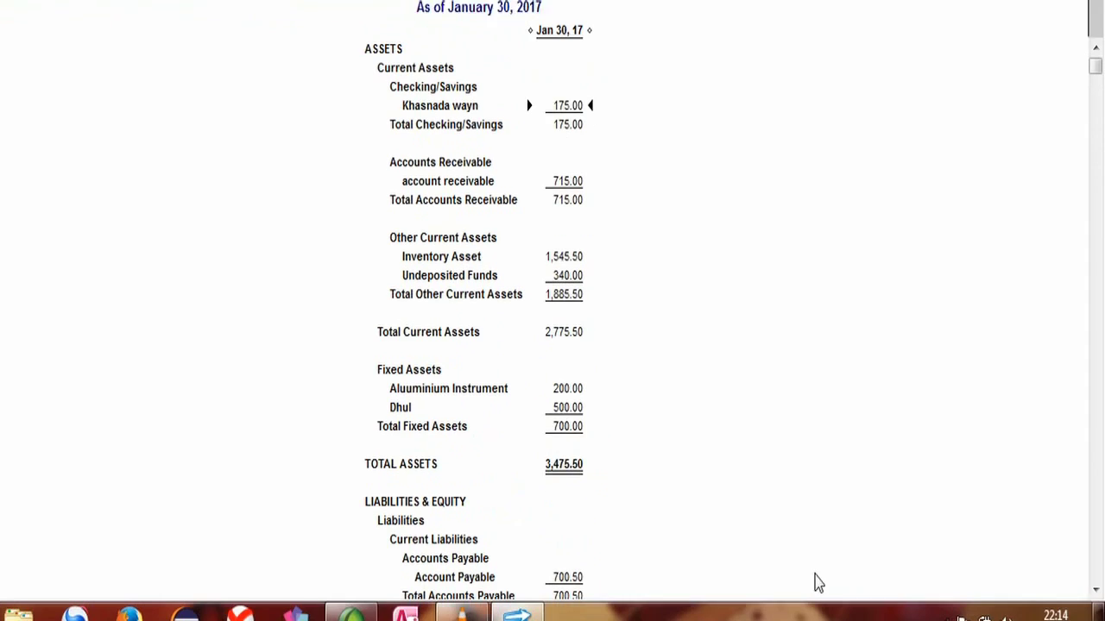
pyautogui.moveTo(1095, 566); pyautogui.dragTo(1095, 565)
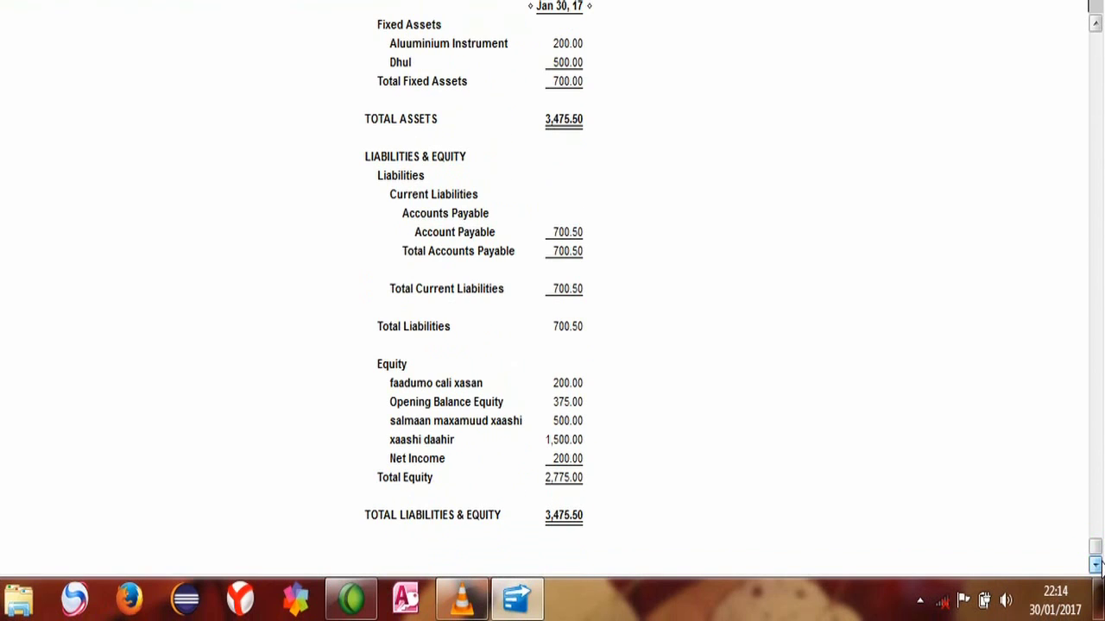
pyautogui.click(1096, 565)
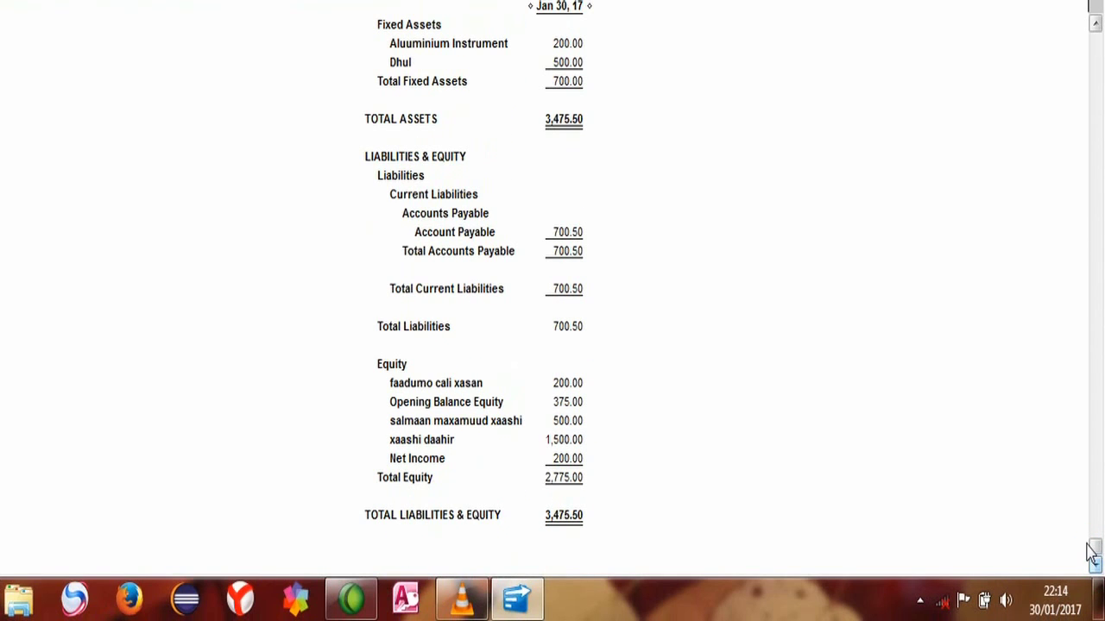